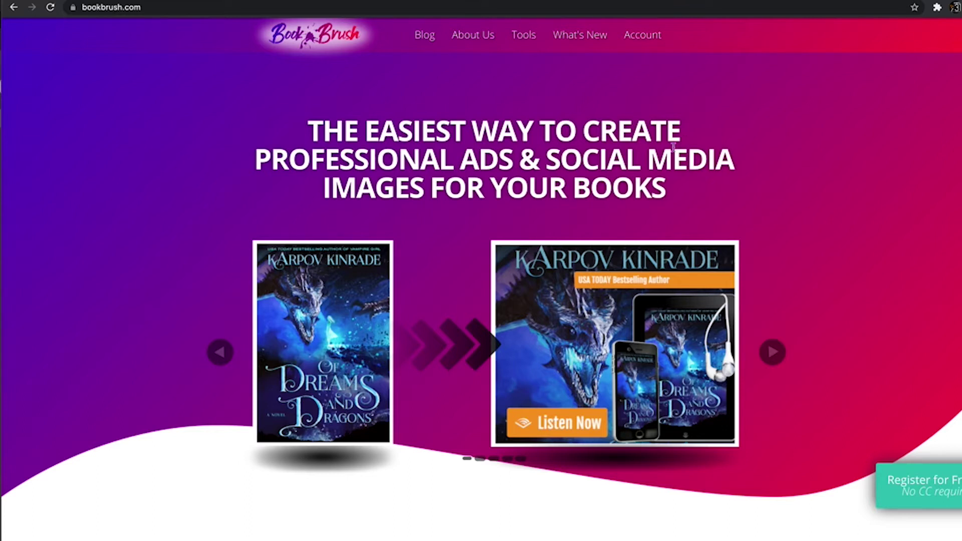
Open the Community Templates gallery from Tools > Custom Creator.
{"action": "mouse_move", "coordinate": [541, 50]}
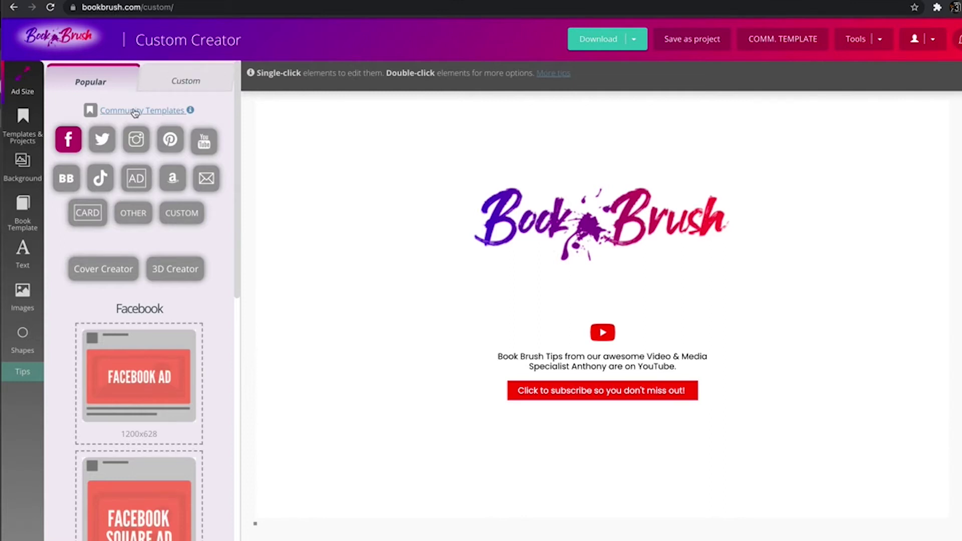
{"action": "left_click", "coordinate": [134, 111]}
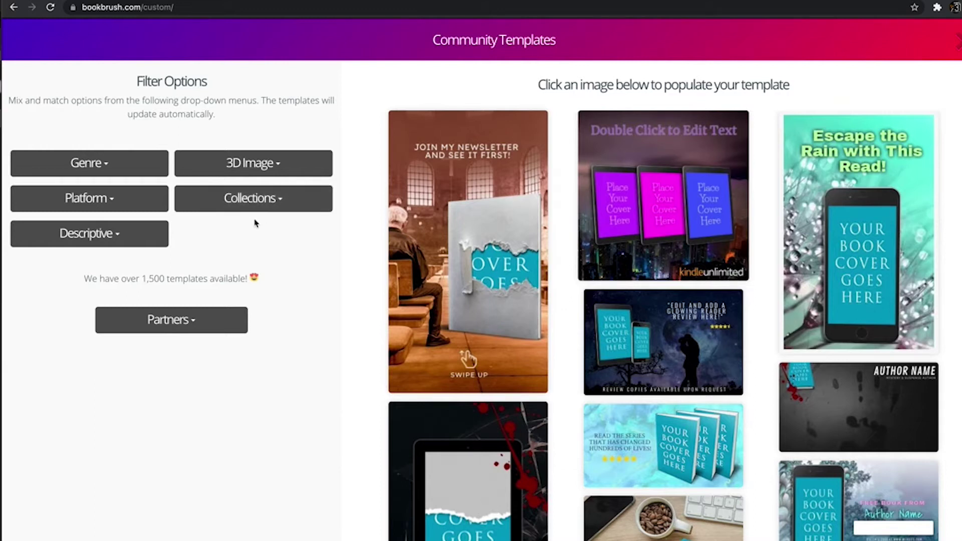
Filter templates to the Animated Email Signatures collection and load the Clean Cut Kid signature.
{"action": "left_click", "coordinate": [283, 201]}
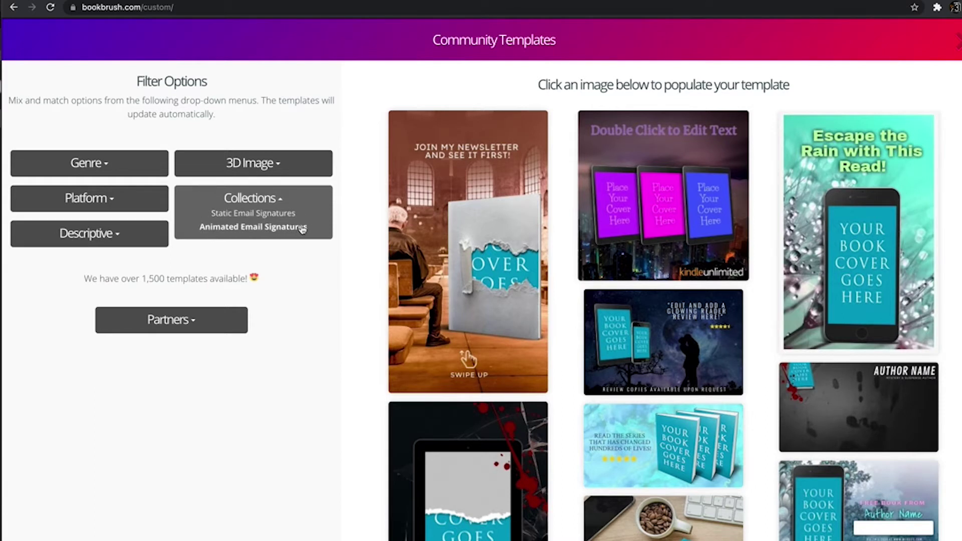
{"action": "left_click", "coordinate": [302, 228]}
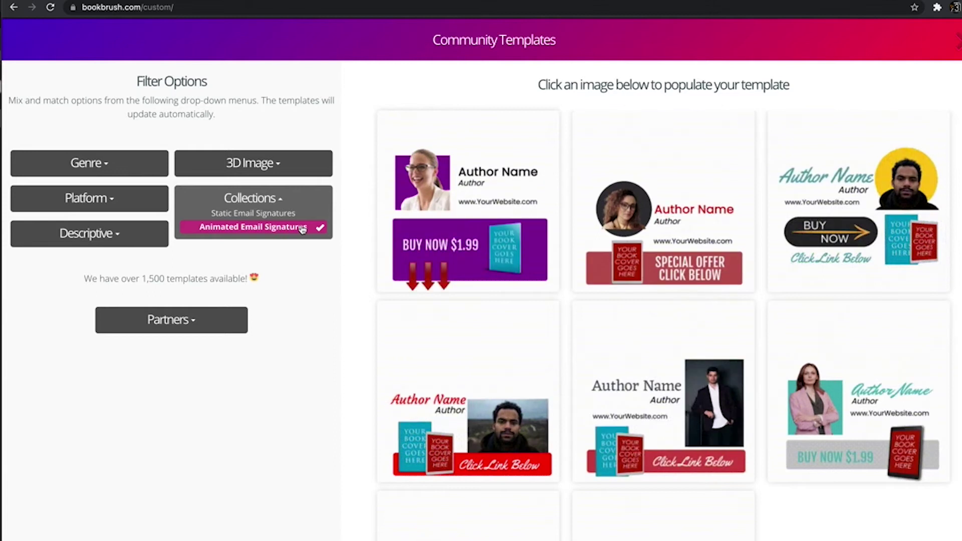
{"action": "scroll", "coordinate": [565, 200], "scroll_direction": "down", "scroll_amount": 3}
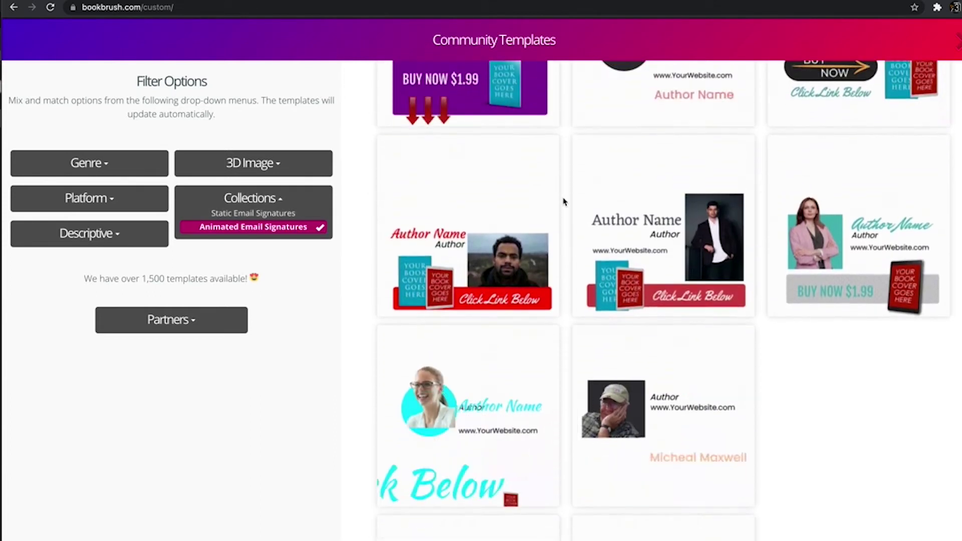
{"action": "scroll", "coordinate": [564, 200], "scroll_direction": "up", "scroll_amount": 1}
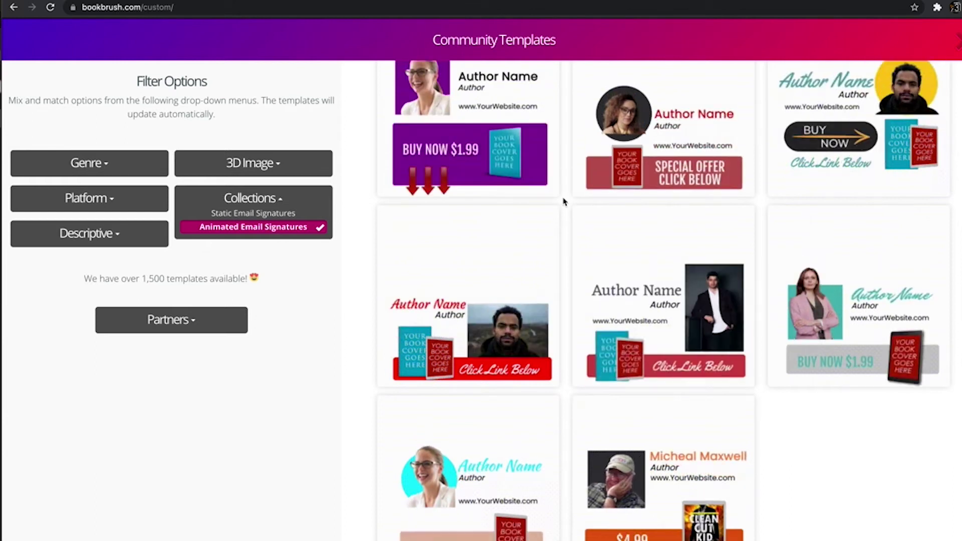
{"action": "scroll", "coordinate": [564, 201], "scroll_direction": "up", "scroll_amount": 1}
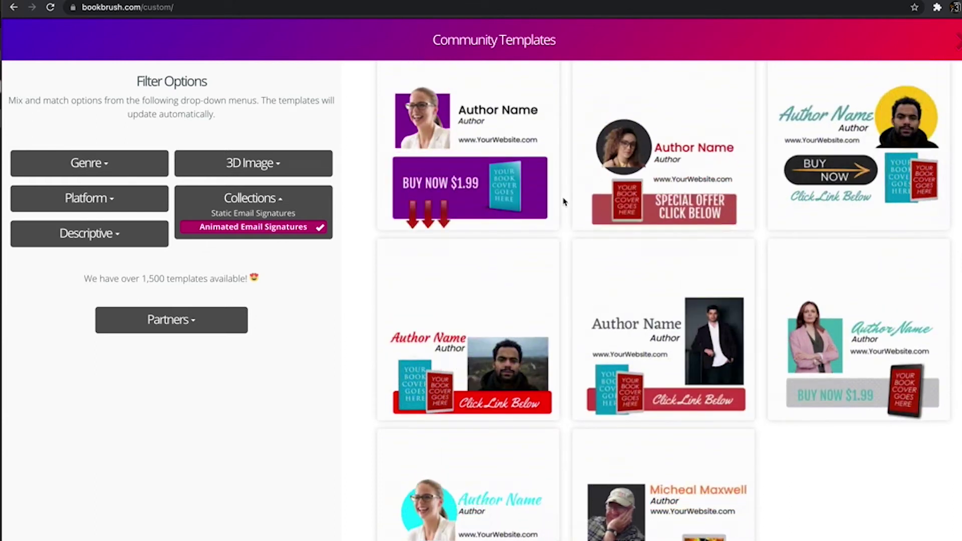
{"action": "scroll", "coordinate": [554, 257], "scroll_direction": "up", "scroll_amount": 2}
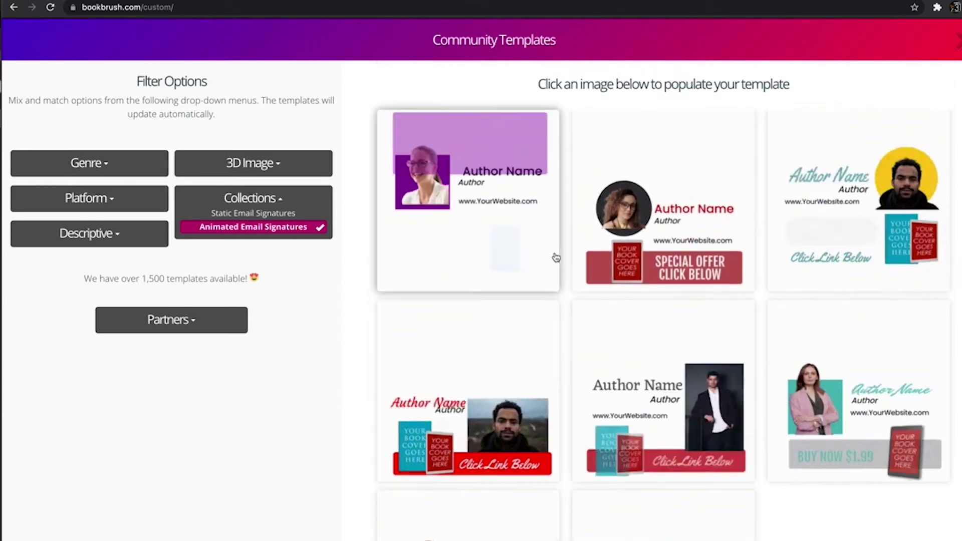
{"action": "scroll", "coordinate": [554, 257], "scroll_direction": "down", "scroll_amount": 1}
{"action": "scroll", "coordinate": [556, 257], "scroll_direction": "down", "scroll_amount": 3}
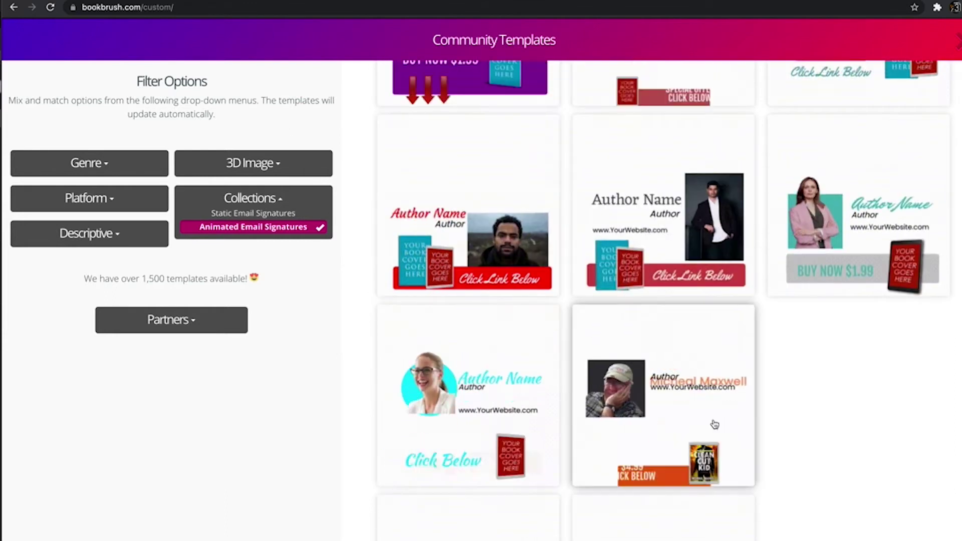
{"action": "left_click", "coordinate": [664, 396]}
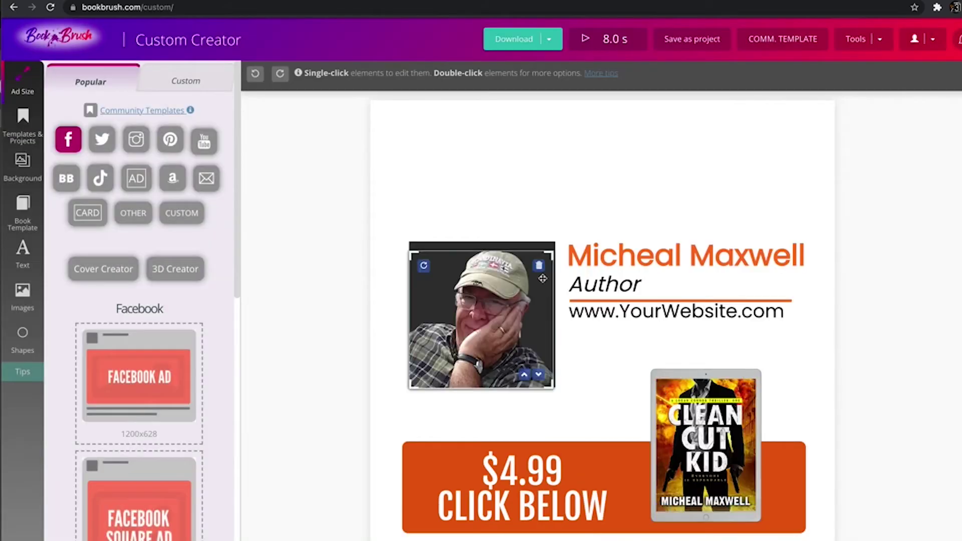
Play the signature template's 8-second animation preview.
{"action": "left_click", "coordinate": [586, 40]}
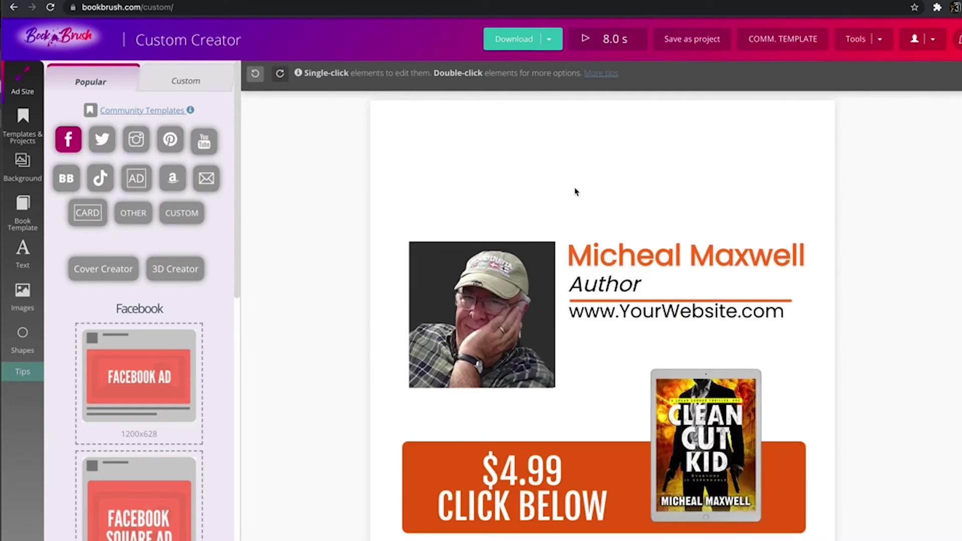
{"action": "left_click", "coordinate": [606, 252]}
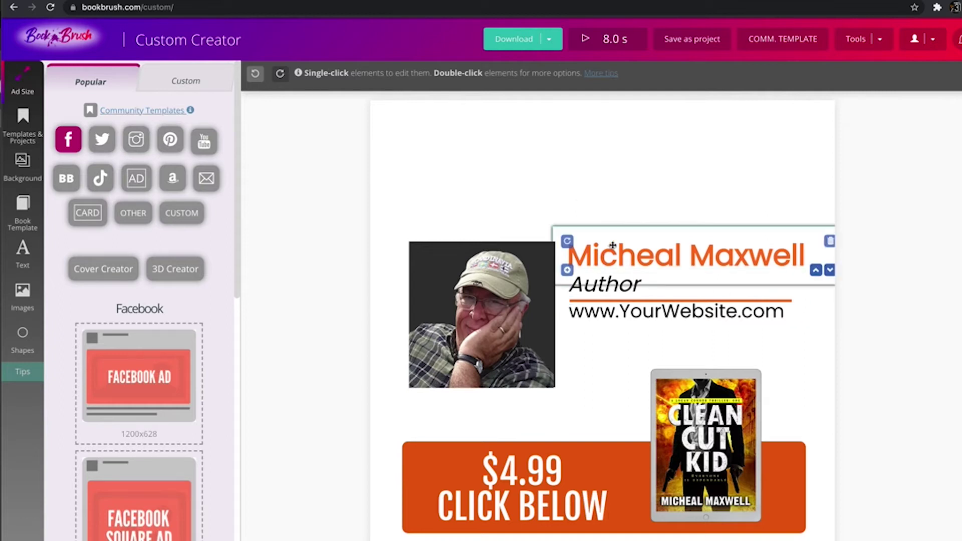
Change the author name to the Caveat Brush font and enlarge it to size 59.
{"action": "left_click", "coordinate": [606, 284]}
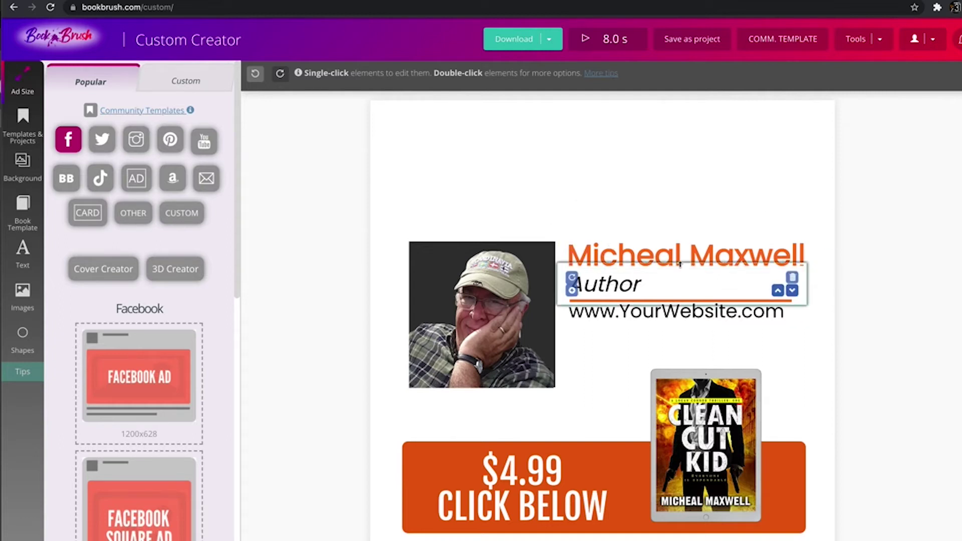
{"action": "left_click", "coordinate": [635, 237]}
{"action": "double_click", "coordinate": [674, 257]}
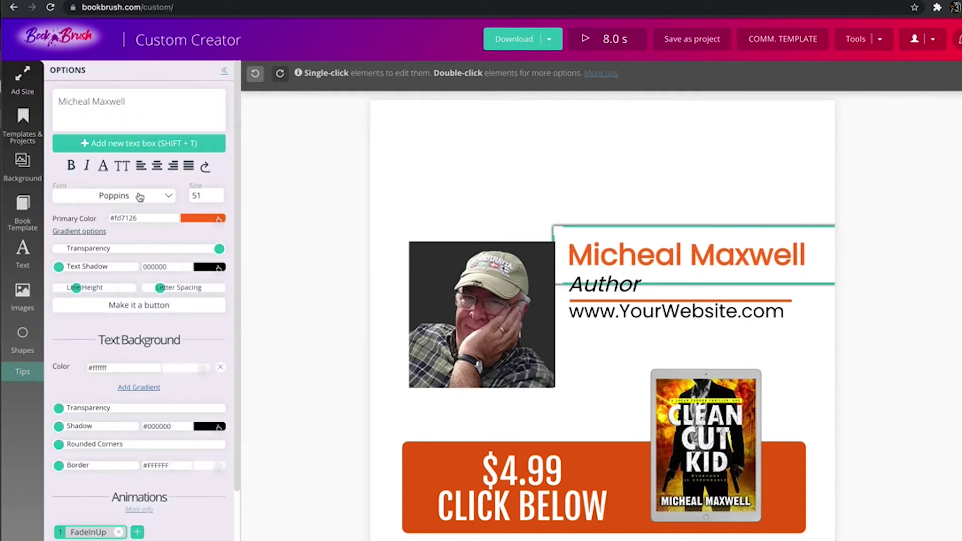
{"action": "left_click", "coordinate": [141, 195]}
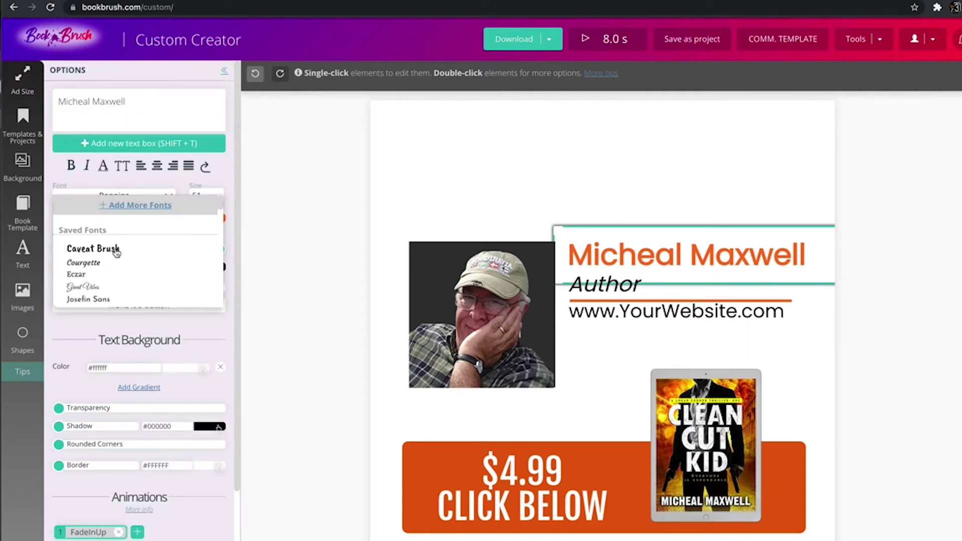
{"action": "left_click", "coordinate": [115, 250]}
{"action": "left_click", "coordinate": [217, 194]}
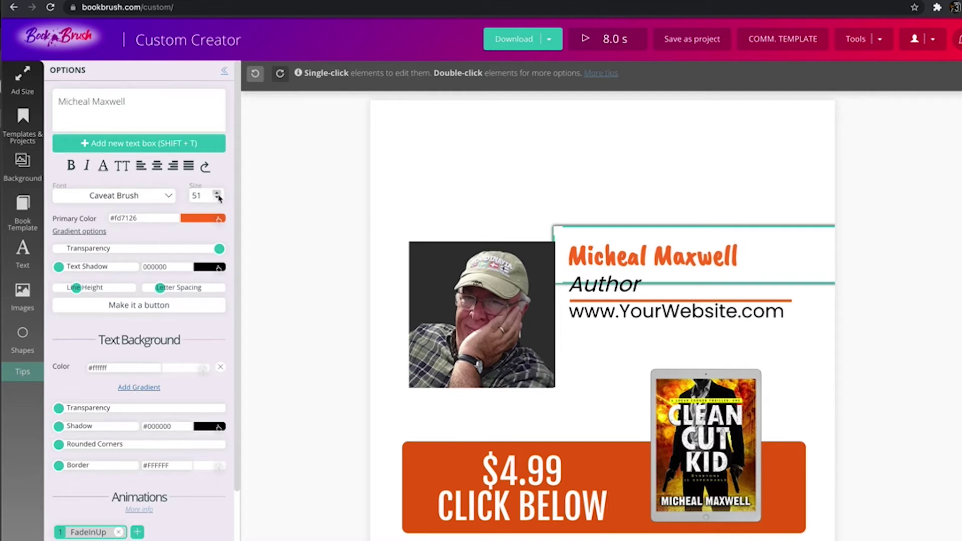
{"action": "left_click", "coordinate": [217, 193]}
{"action": "left_click", "coordinate": [217, 193]}
{"action": "left_click", "coordinate": [218, 193]}
{"action": "left_click", "coordinate": [217, 194]}
{"action": "left_click", "coordinate": [217, 194]}
{"action": "left_click", "coordinate": [218, 193]}
{"action": "left_click", "coordinate": [217, 193]}
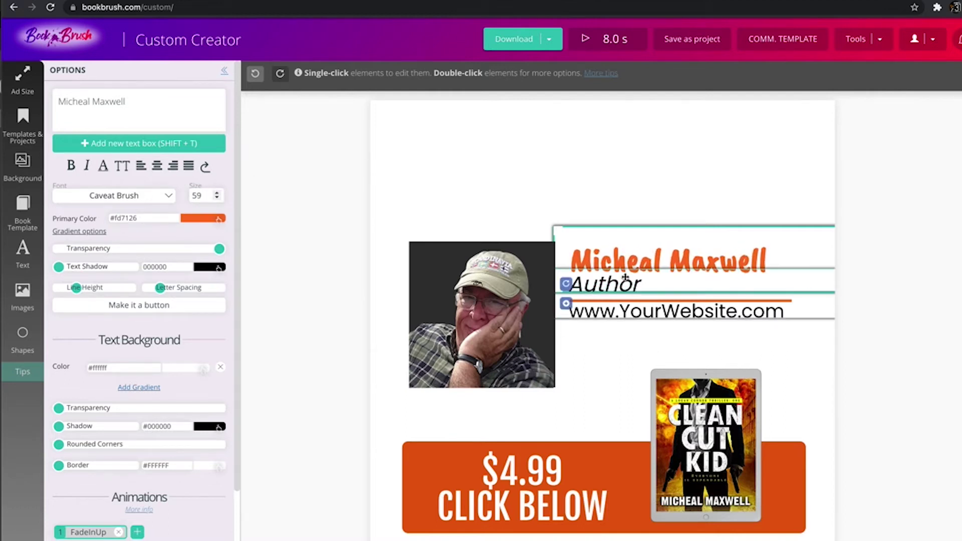
{"action": "left_click", "coordinate": [644, 317]}
{"action": "double_click", "coordinate": [643, 318]}
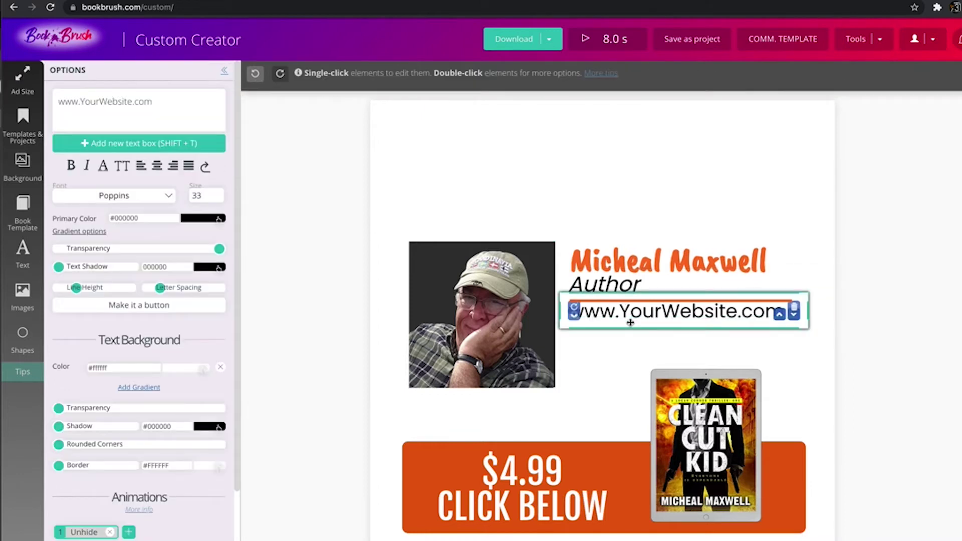
{"action": "left_click_drag", "start_coordinate": [165, 101], "coordinate": [1, 74]}
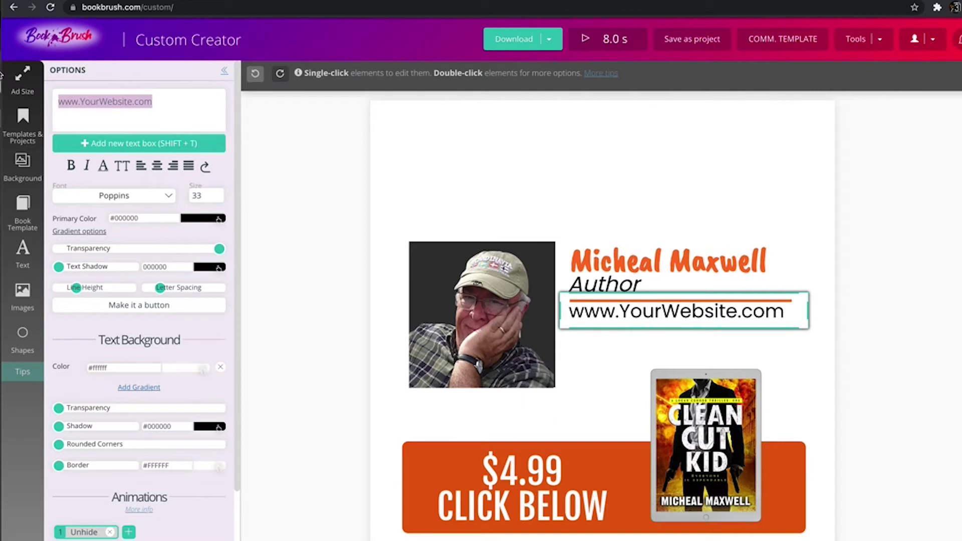
{"action": "type", "text": "www.bookbush"}
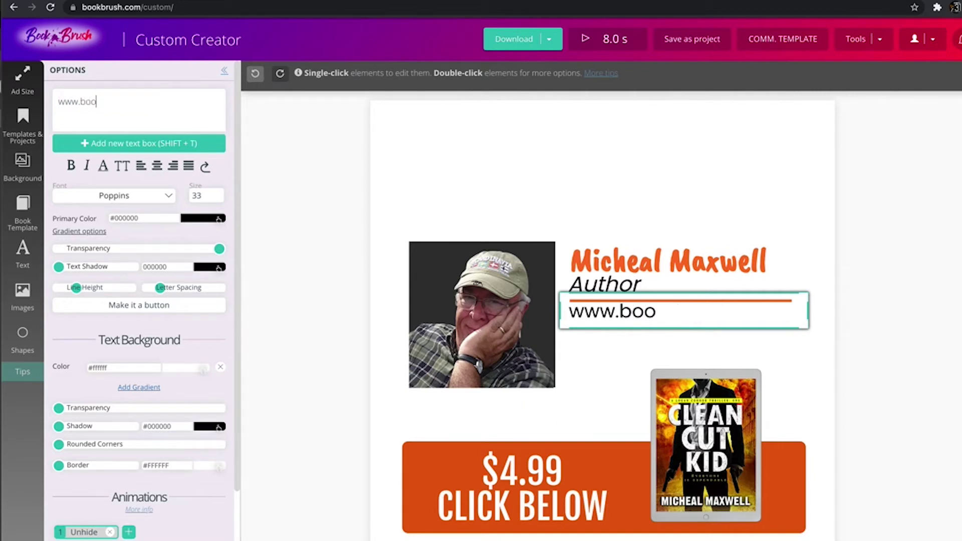
{"action": "key", "text": "BackSpace"}
{"action": "key", "text": "BackSpace"}
{"action": "key", "text": "BackSpace"}
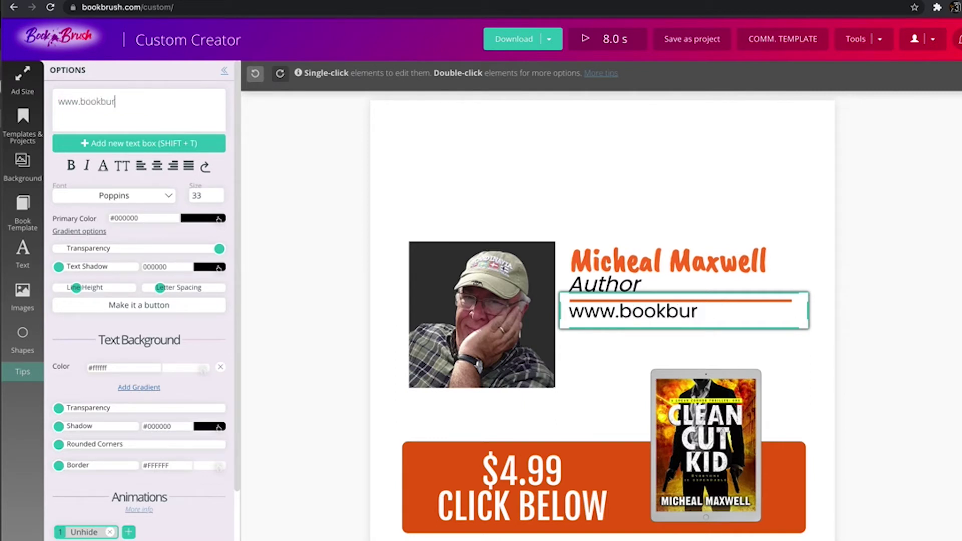
{"action": "type", "text": "rush.com"}
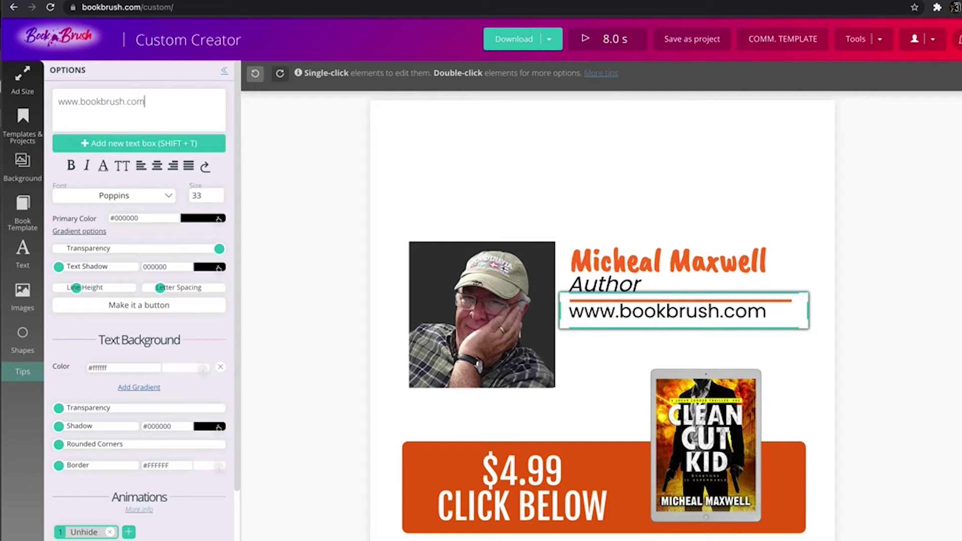
{"action": "left_click", "coordinate": [914, 271]}
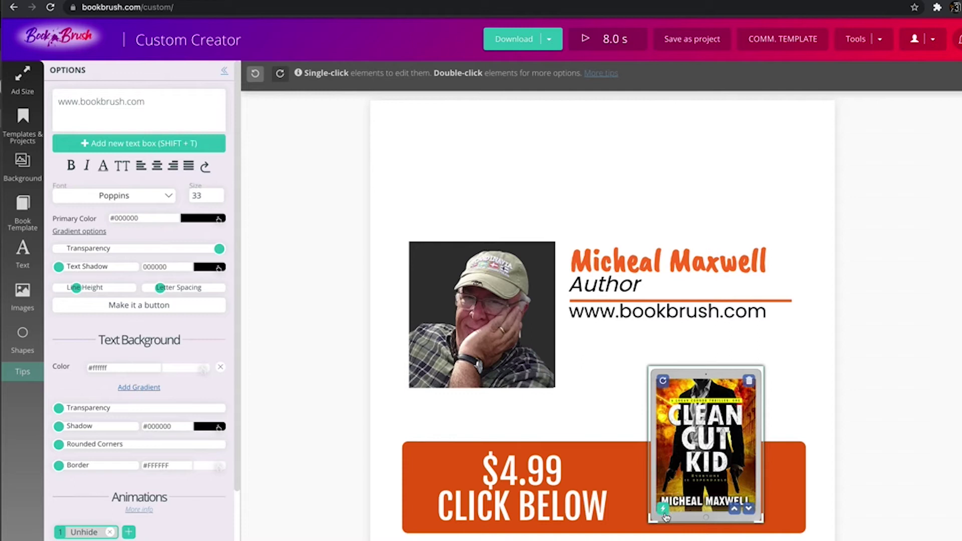
Swap the mockup's Clean Cut Kid cover for The Marked Man cover.
{"action": "left_click", "coordinate": [719, 462]}
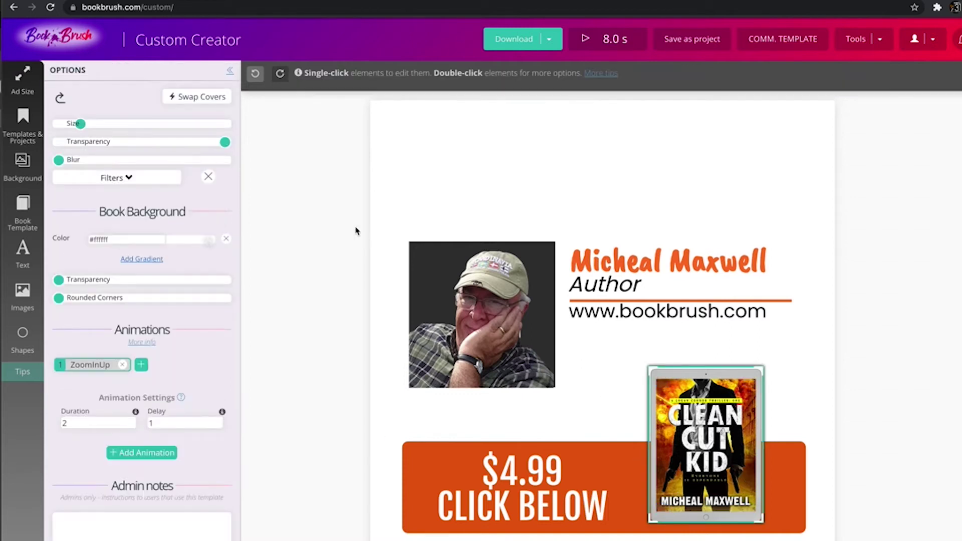
{"action": "left_click", "coordinate": [200, 98]}
{"action": "scroll", "coordinate": [174, 274], "scroll_direction": "down", "scroll_amount": 6}
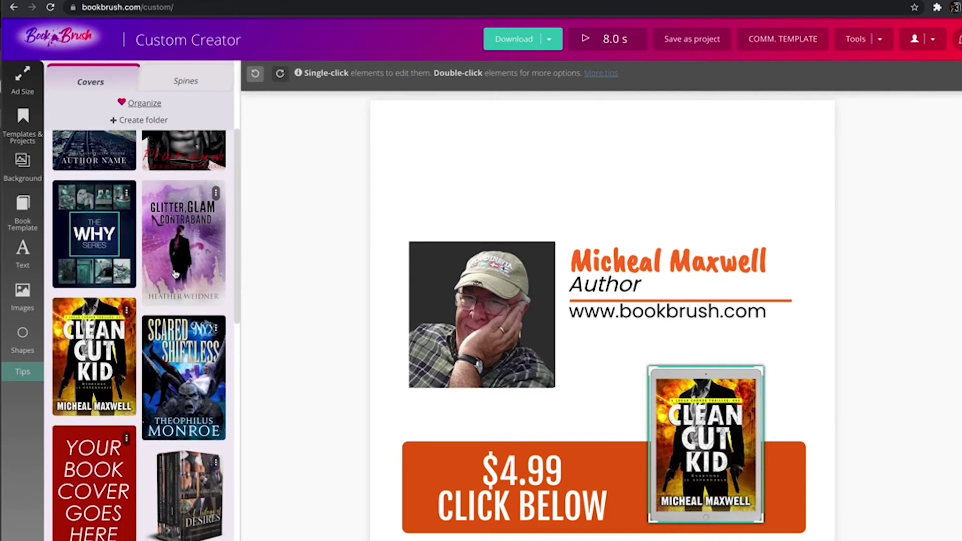
{"action": "scroll", "coordinate": [174, 282], "scroll_direction": "down", "scroll_amount": 5}
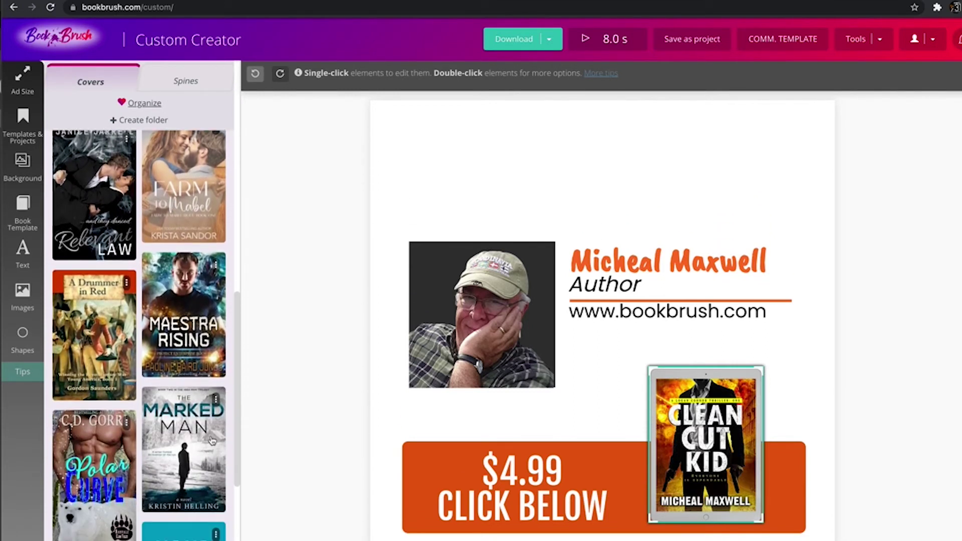
{"action": "left_click", "coordinate": [212, 440]}
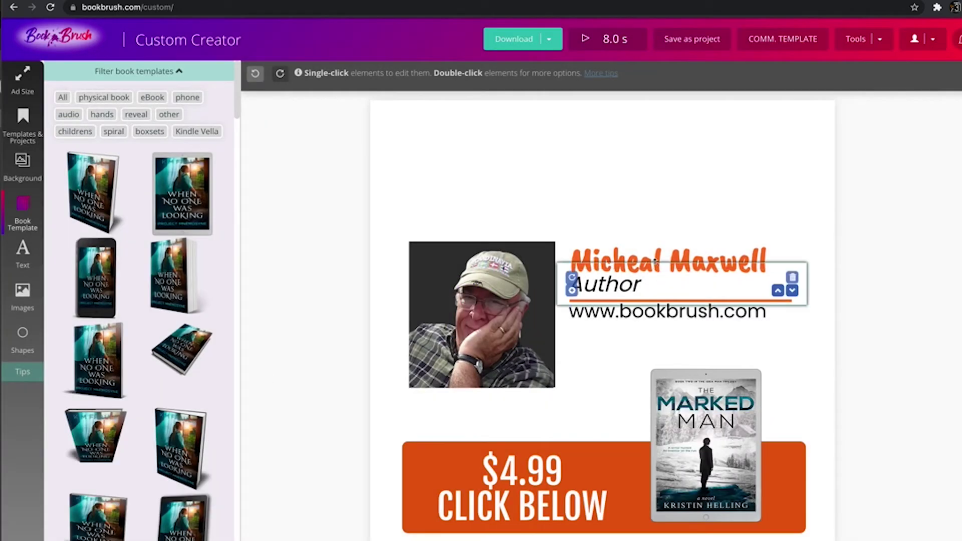
{"action": "left_click", "coordinate": [634, 261]}
Replace the author name text with the new author's name.
{"action": "double_click", "coordinate": [633, 261]}
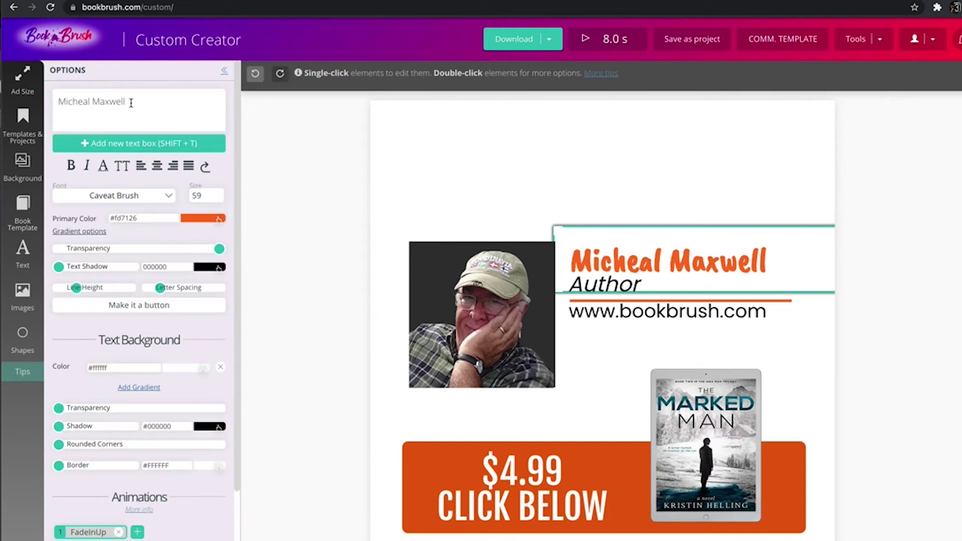
{"action": "left_click_drag", "start_coordinate": [131, 102], "coordinate": [9, 75]}
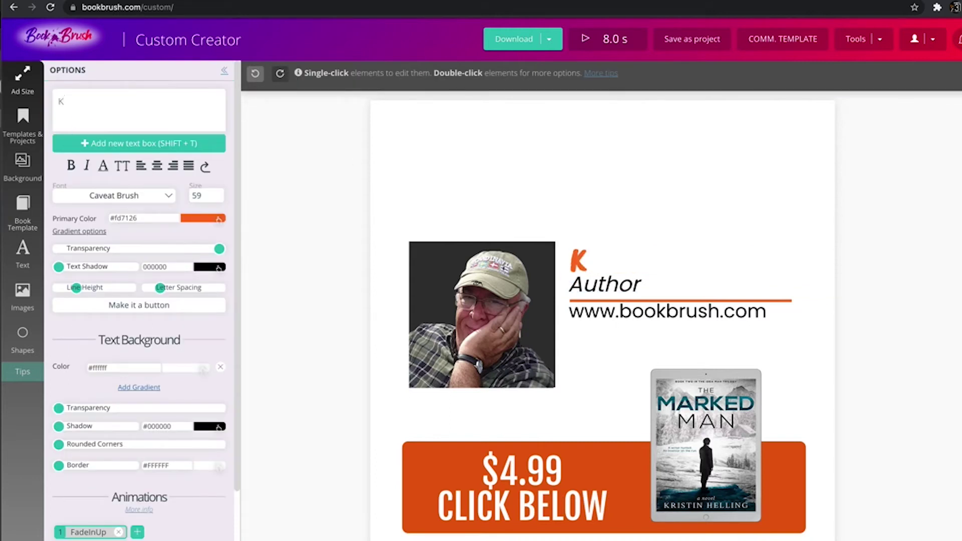
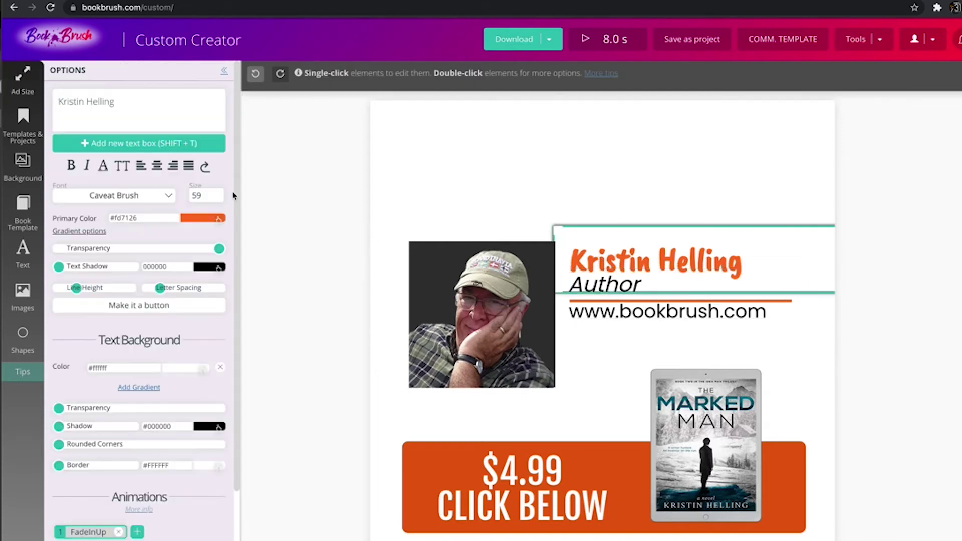
Colour the name teal (#017494) by sampling The Marked Man's title with the eyedropper.
{"action": "left_click", "coordinate": [189, 219]}
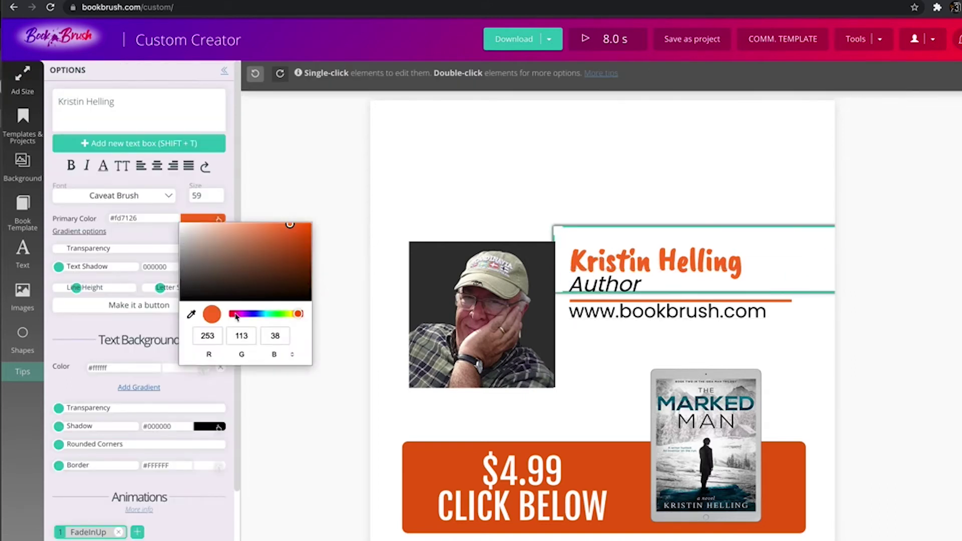
{"action": "left_click", "coordinate": [191, 314]}
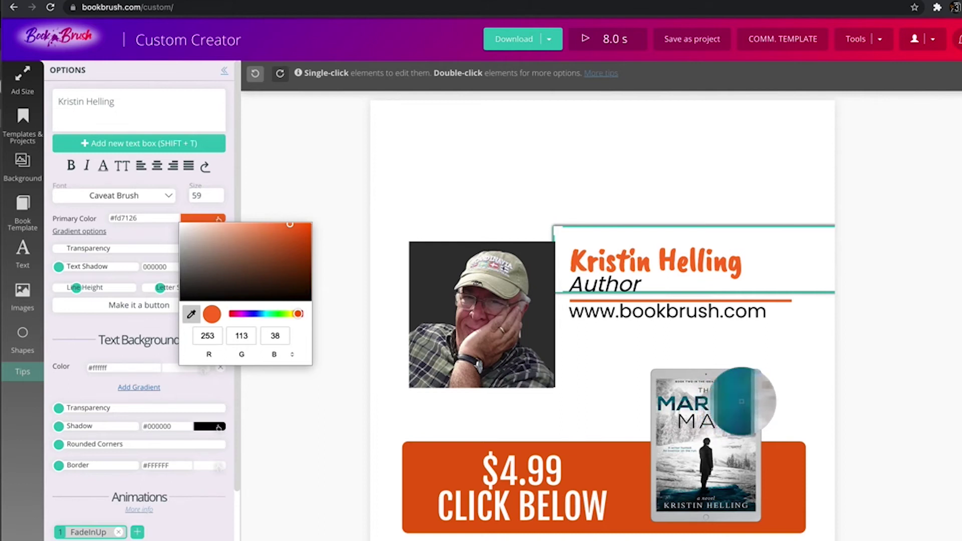
{"action": "left_click", "coordinate": [728, 404]}
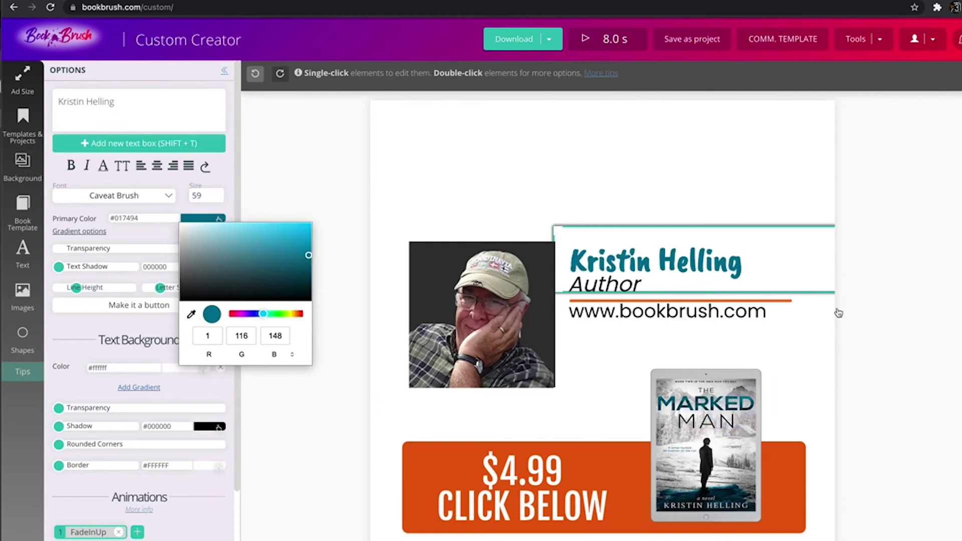
{"action": "left_click", "coordinate": [950, 344]}
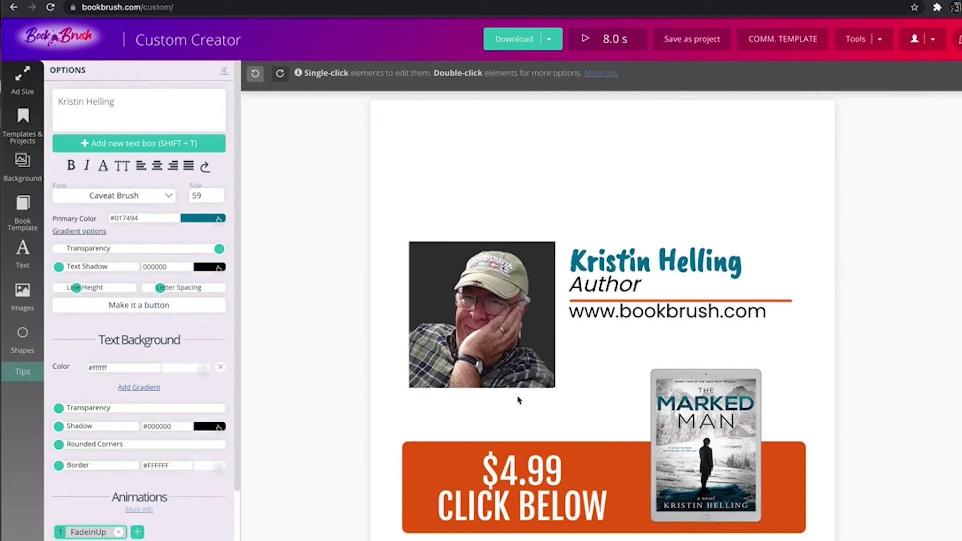
{"action": "left_click", "coordinate": [436, 247]}
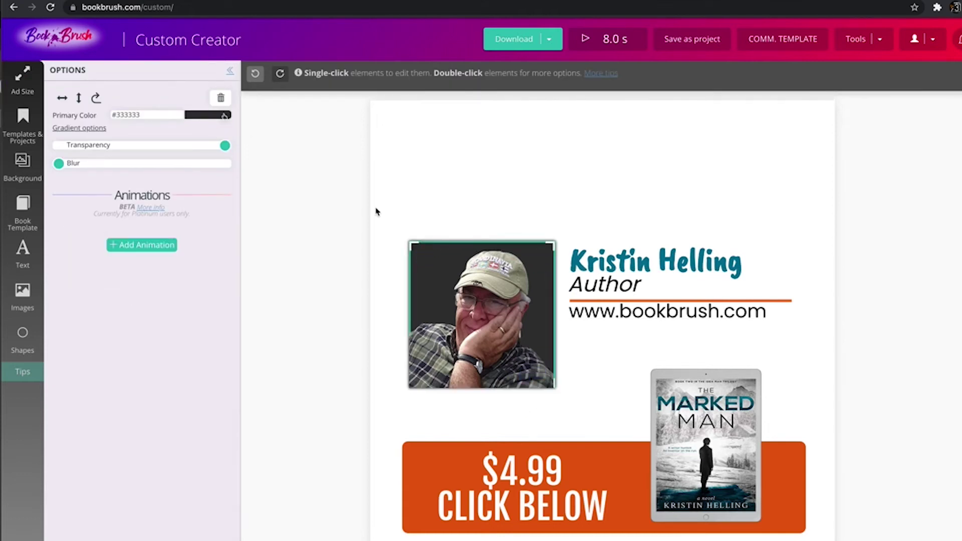
Set the portrait's background colour to the teal sampled from the author name.
{"action": "left_click", "coordinate": [206, 116]}
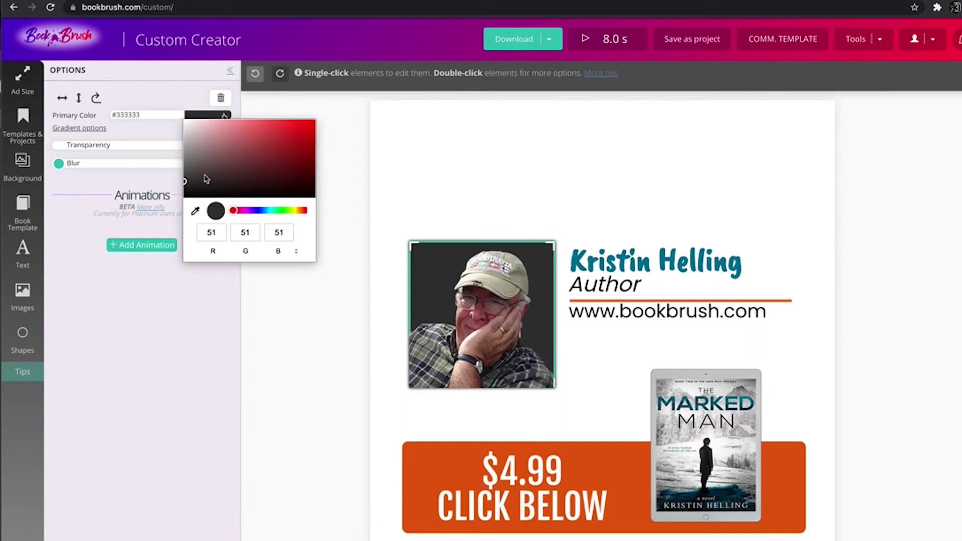
{"action": "left_click", "coordinate": [196, 211]}
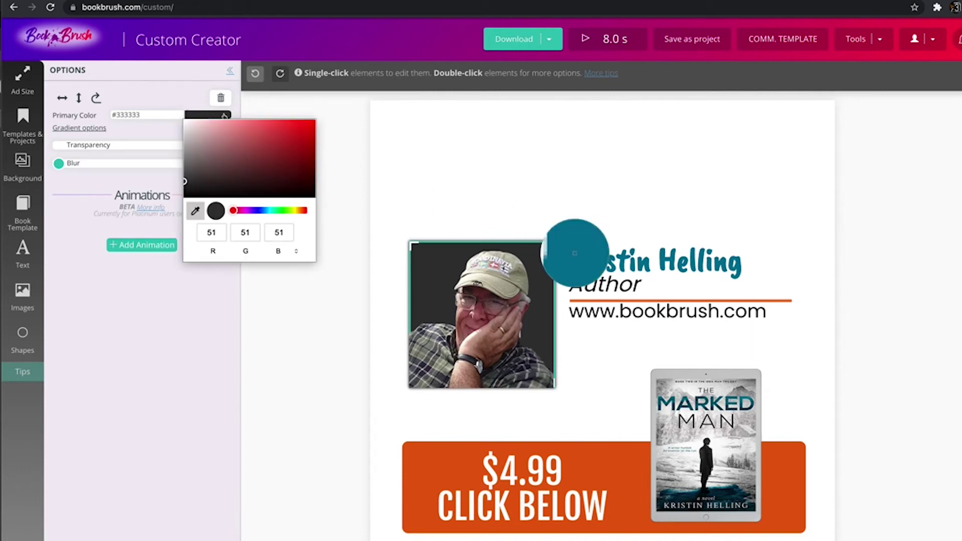
{"action": "left_click", "coordinate": [576, 256]}
{"action": "left_click", "coordinate": [419, 402]}
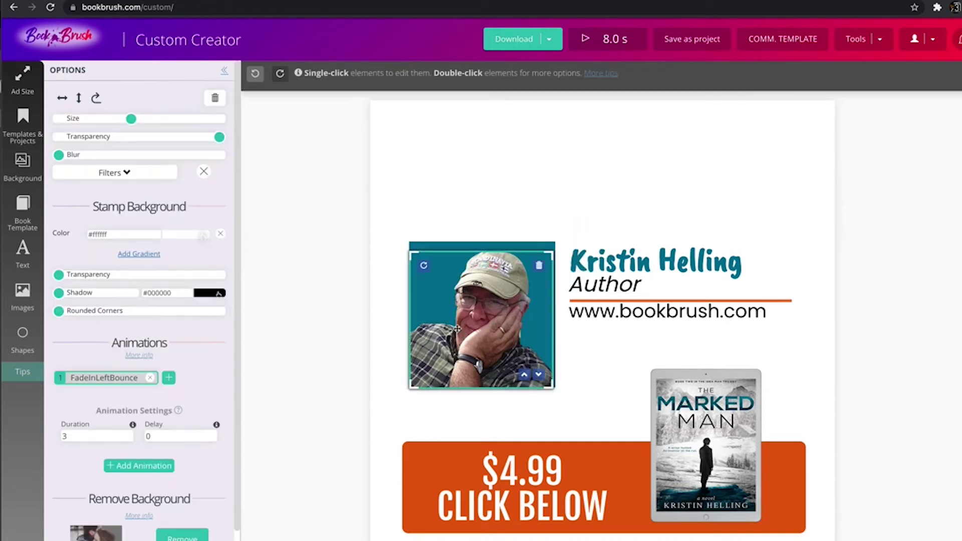
{"action": "mouse_move", "coordinate": [510, 299]}
Delete the old portrait and show options for the laughing glasses portrait in My Images.
{"action": "left_click", "coordinate": [539, 268]}
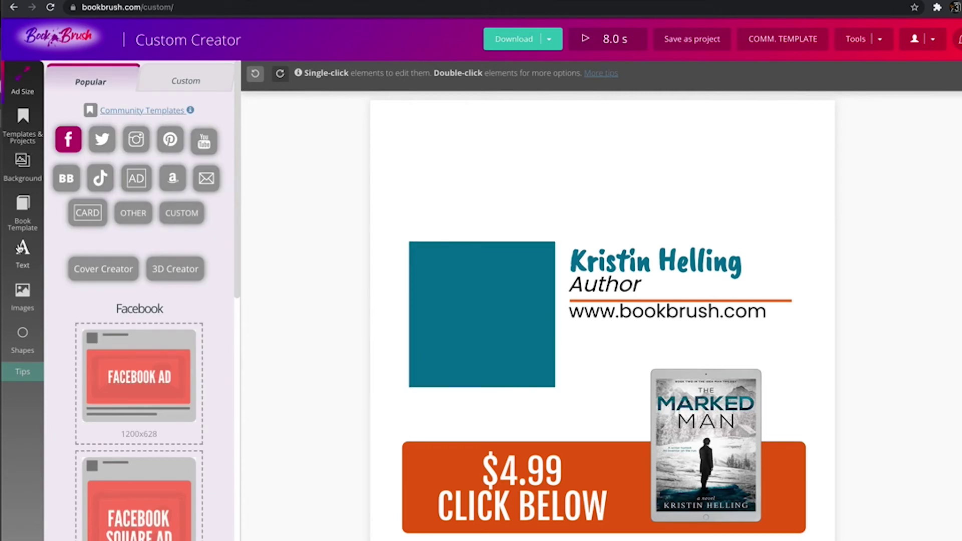
{"action": "left_click", "coordinate": [25, 290]}
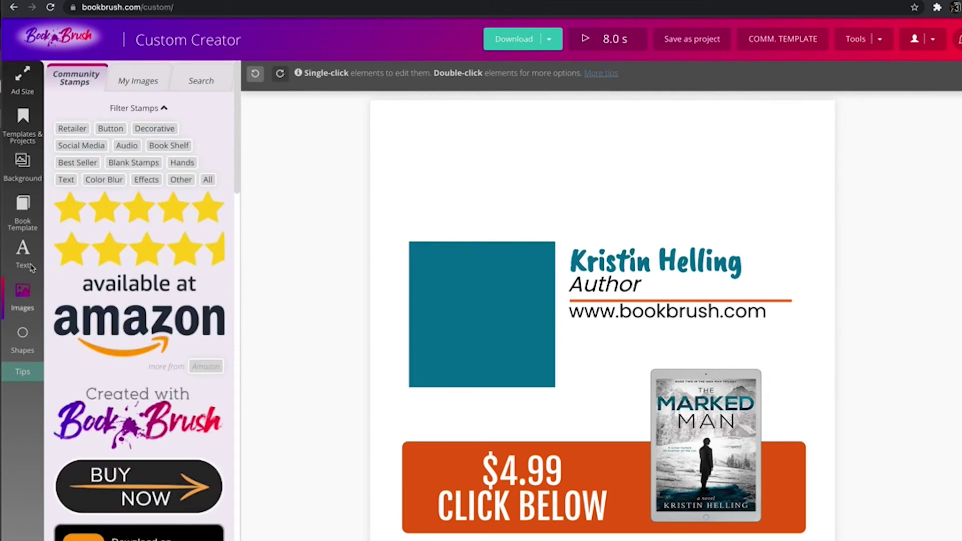
{"action": "left_click", "coordinate": [143, 81]}
{"action": "scroll", "coordinate": [128, 150], "scroll_direction": "down", "scroll_amount": 6}
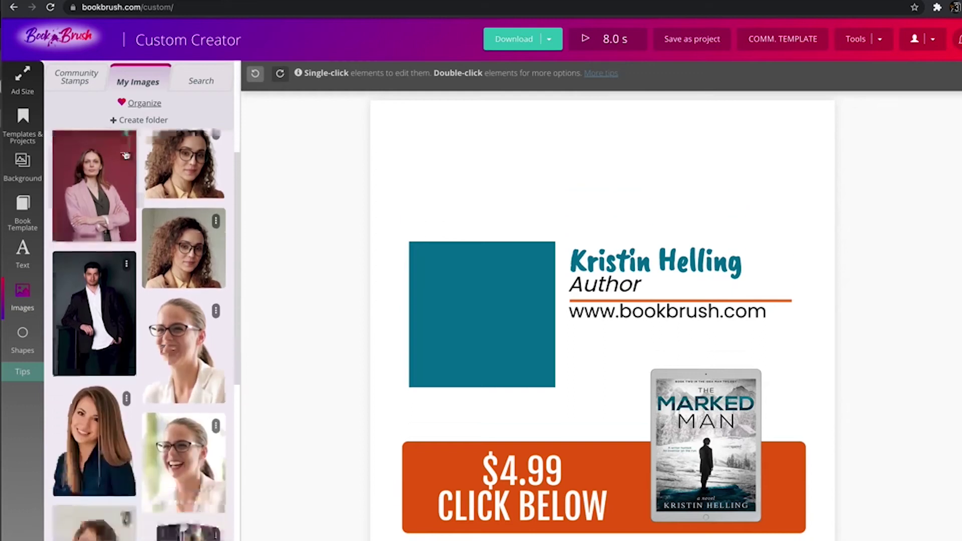
{"action": "scroll", "coordinate": [126, 157], "scroll_direction": "down", "scroll_amount": 8}
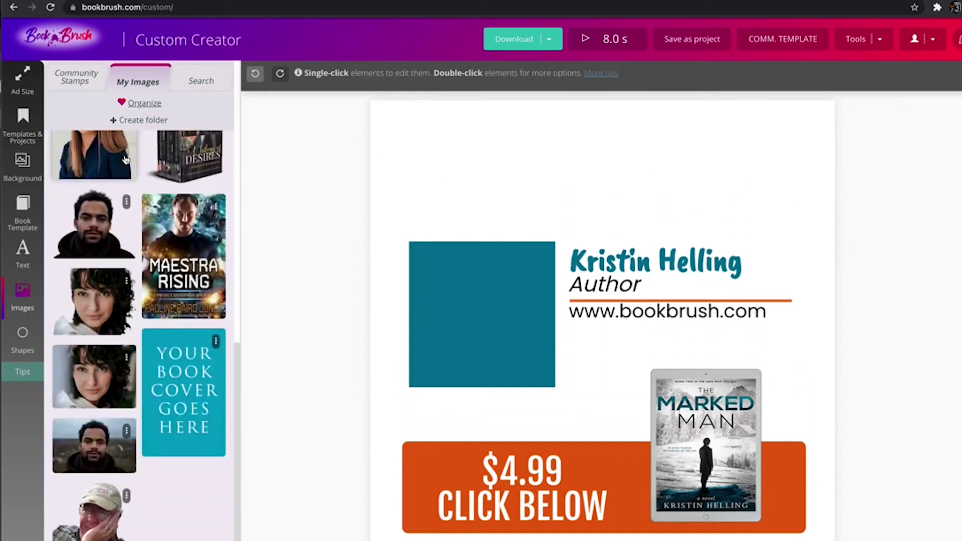
{"action": "scroll", "coordinate": [150, 156], "scroll_direction": "up", "scroll_amount": 10}
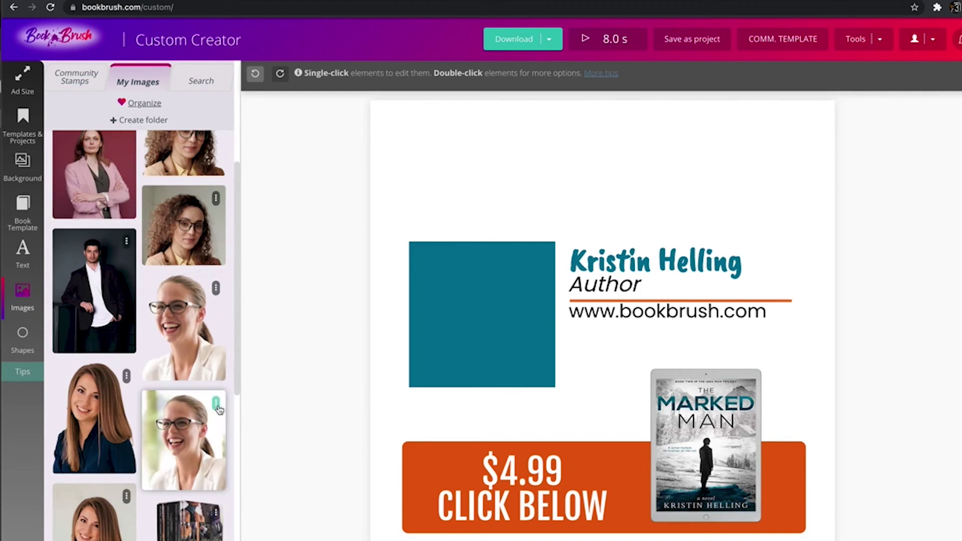
{"action": "left_click", "coordinate": [217, 406]}
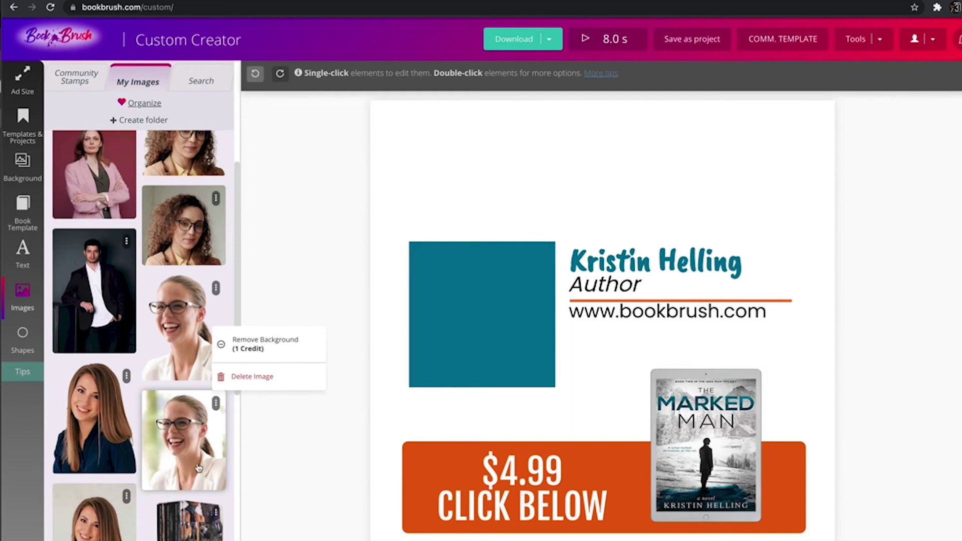
Place the laughing glasses portrait over the teal square and resize it to fill it.
{"action": "left_click", "coordinate": [220, 448]}
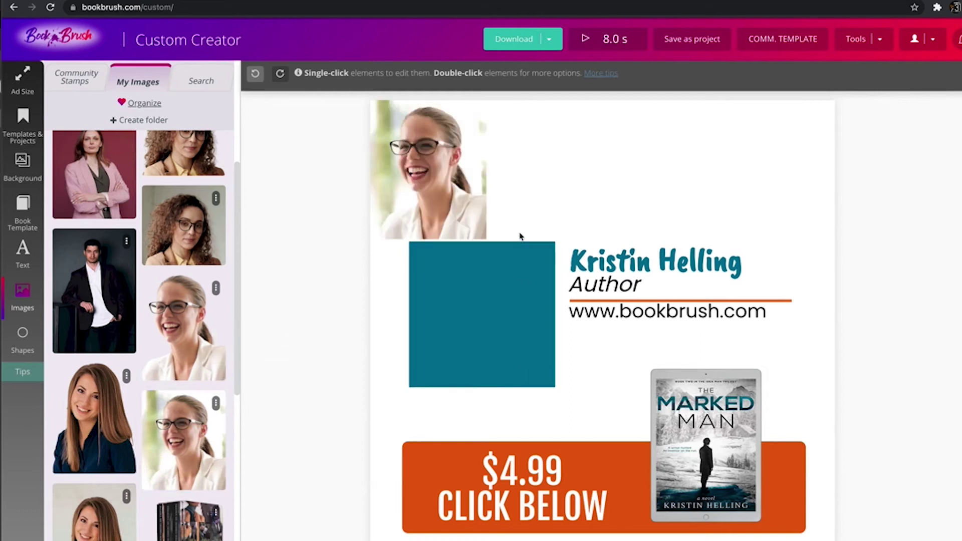
{"action": "left_click_drag", "start_coordinate": [483, 237], "coordinate": [592, 364]}
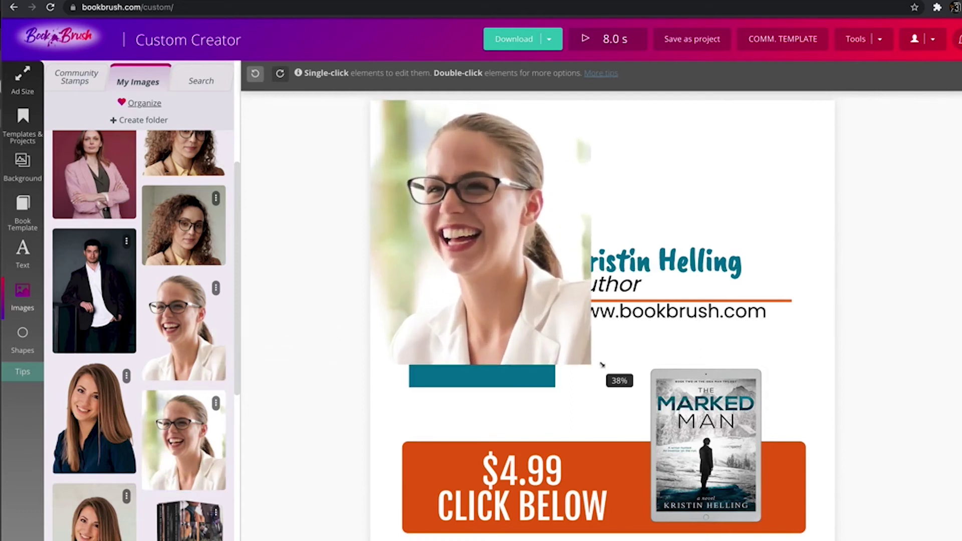
{"action": "left_click", "coordinate": [195, 313]}
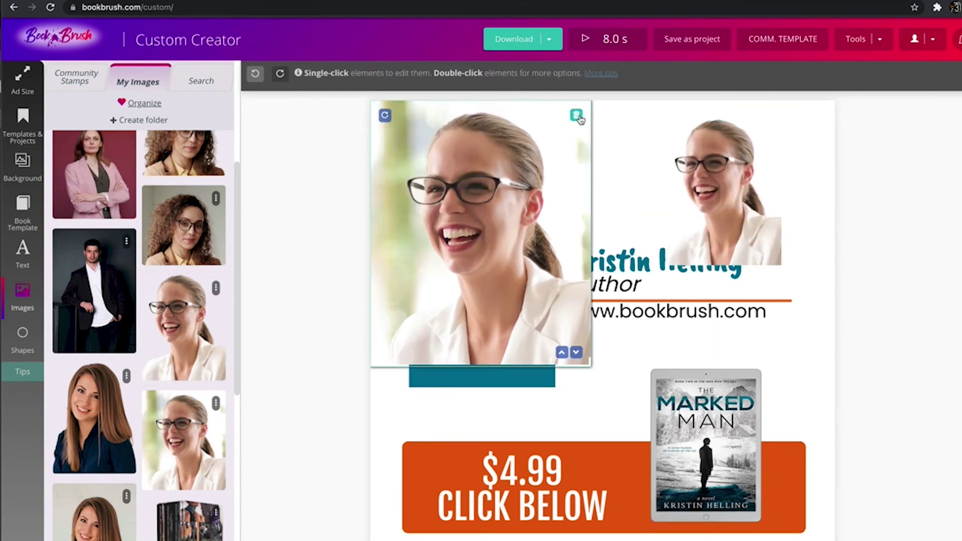
{"action": "left_click", "coordinate": [579, 116]}
{"action": "left_click_drag", "start_coordinate": [671, 199], "coordinate": [489, 289]}
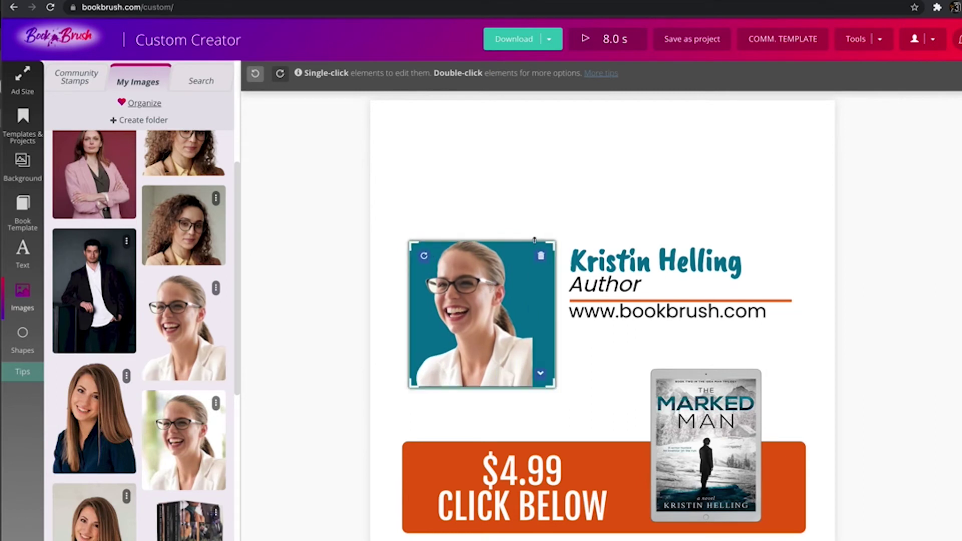
{"action": "left_click_drag", "start_coordinate": [529, 242], "coordinate": [508, 251]}
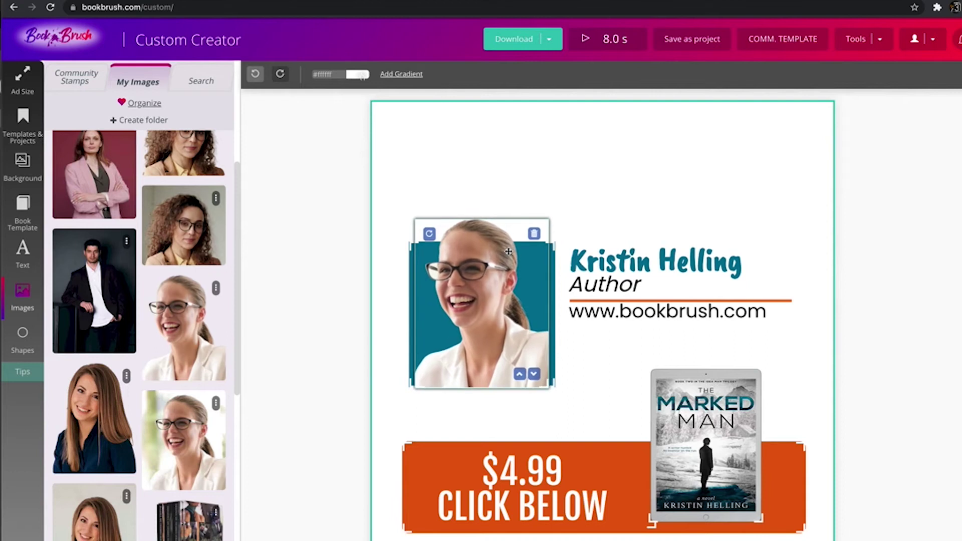
Apply the FadeInDown entrance animation to the portrait, running 3 seconds with no delay.
{"action": "left_click", "coordinate": [878, 182]}
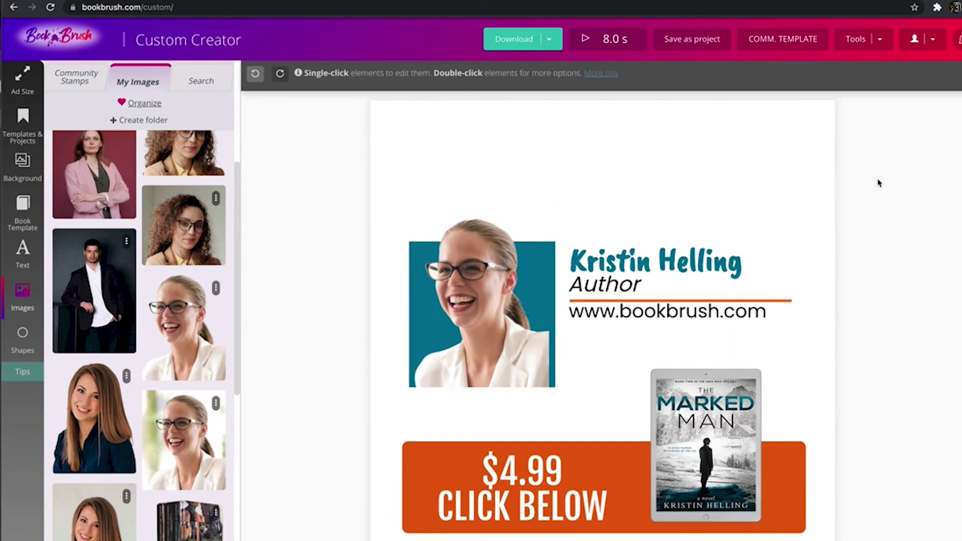
{"action": "left_click", "coordinate": [479, 269]}
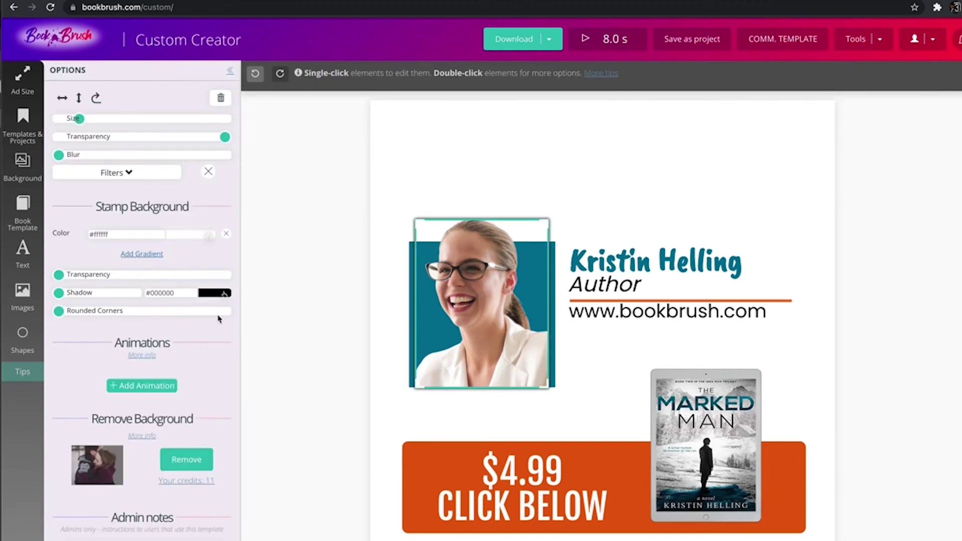
{"action": "left_click", "coordinate": [128, 386]}
{"action": "scroll", "coordinate": [128, 384], "scroll_direction": "down", "scroll_amount": 1}
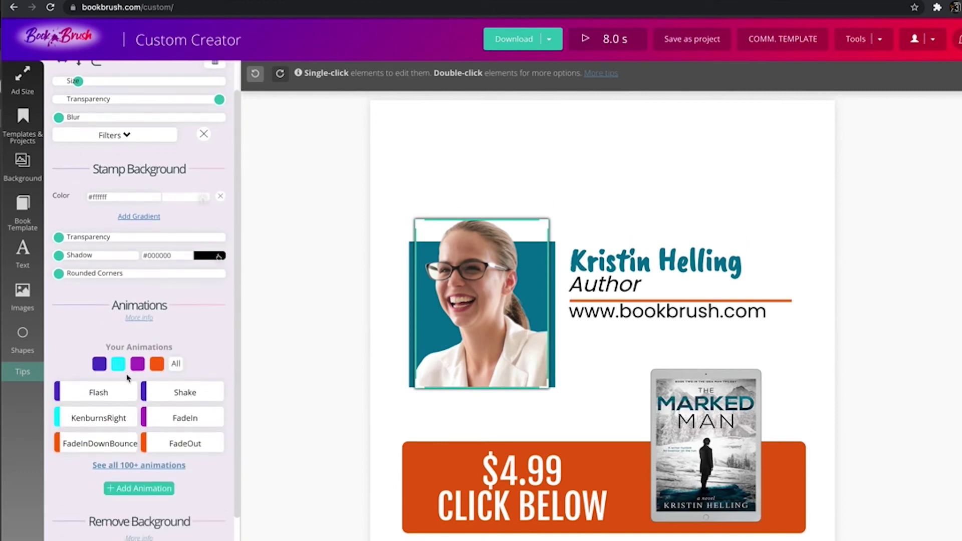
{"action": "left_click", "coordinate": [141, 466]}
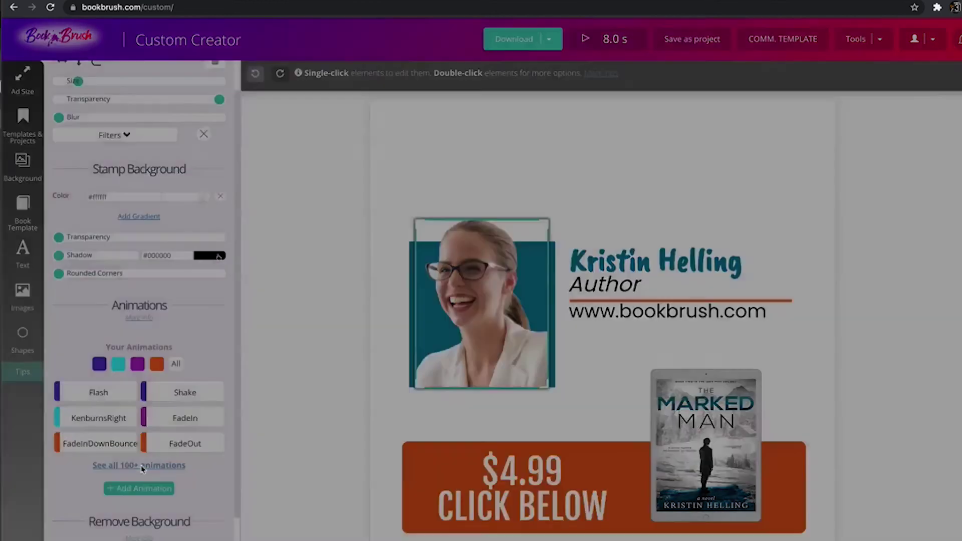
{"action": "scroll", "coordinate": [264, 315], "scroll_direction": "down", "scroll_amount": 4}
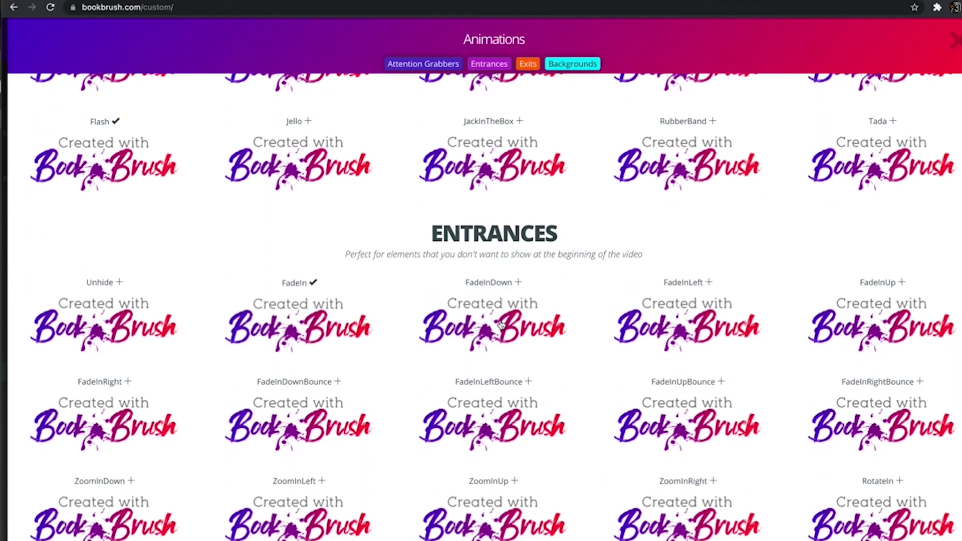
{"action": "left_click", "coordinate": [499, 324]}
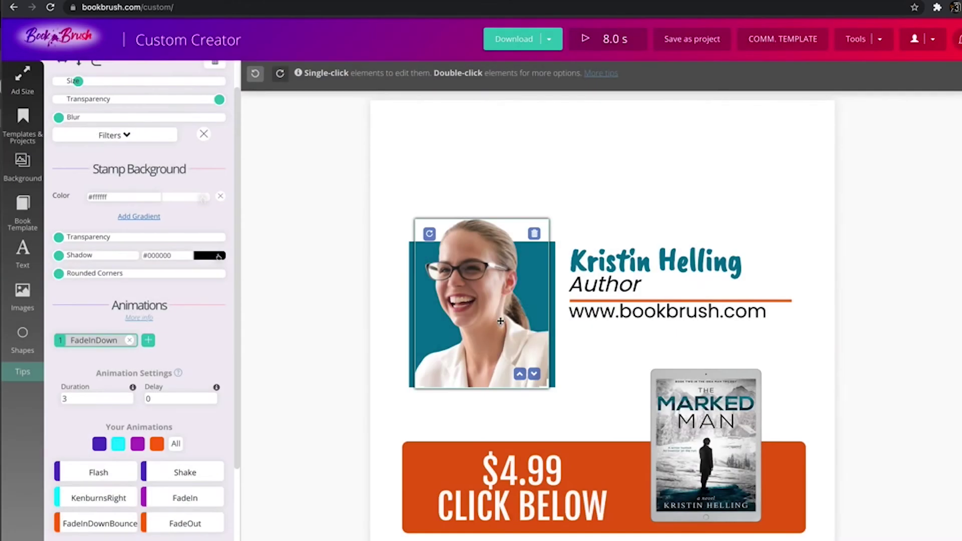
{"action": "left_click", "coordinate": [587, 47]}
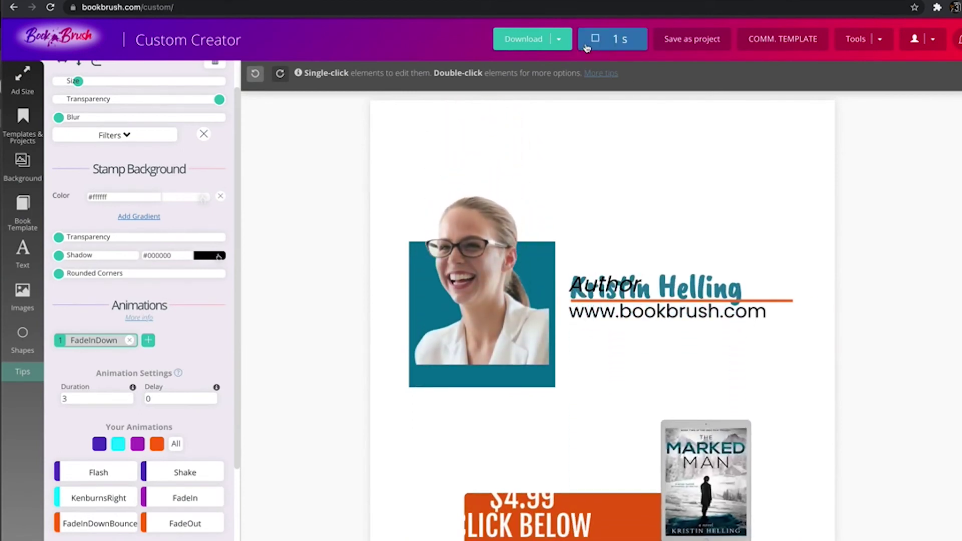
{"action": "mouse_move", "coordinate": [483, 244]}
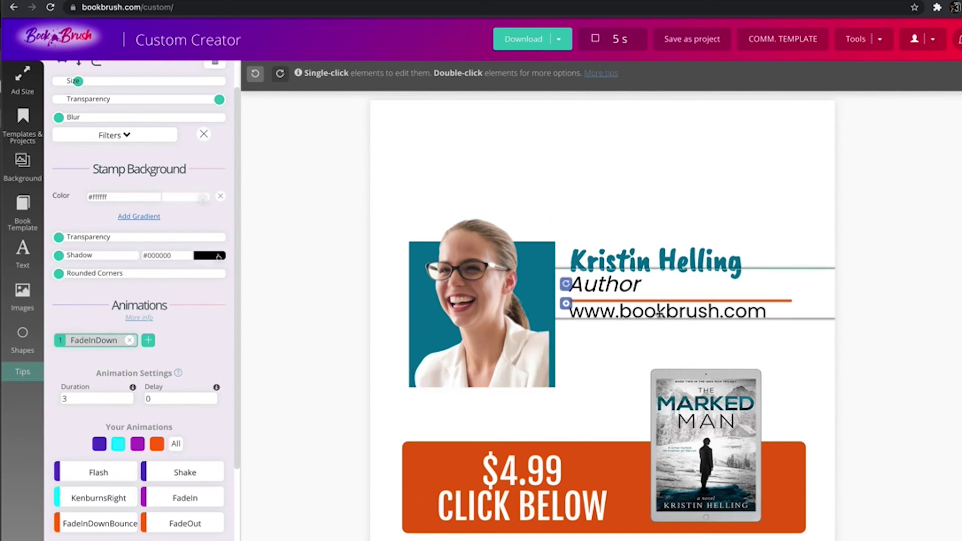
{"action": "mouse_move", "coordinate": [615, 447]}
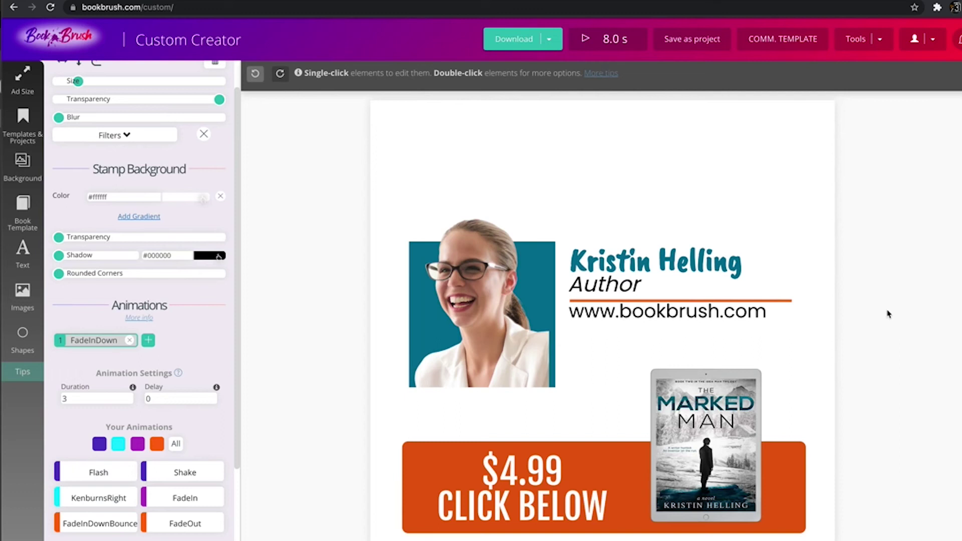
{"action": "mouse_move", "coordinate": [506, 490]}
{"action": "left_click", "coordinate": [483, 445]}
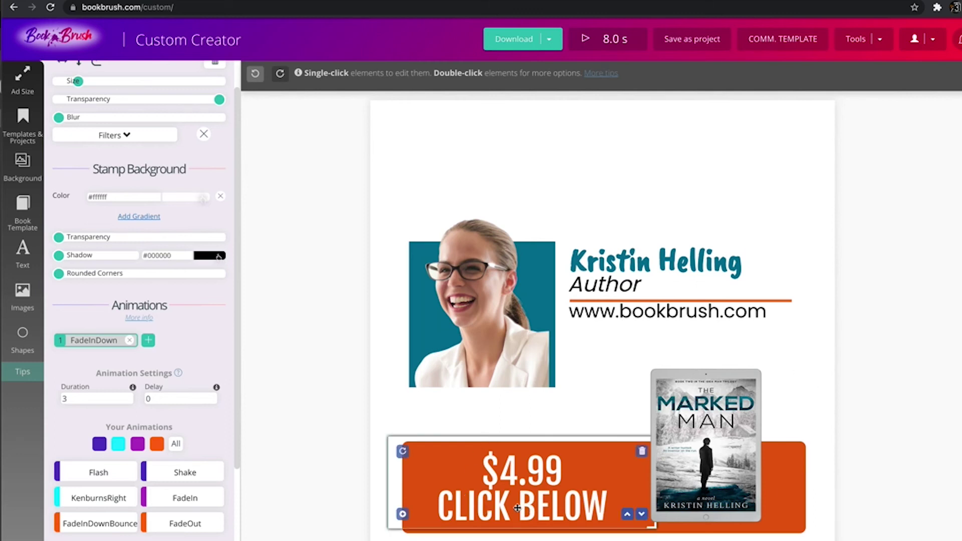
{"action": "left_click", "coordinate": [475, 538]}
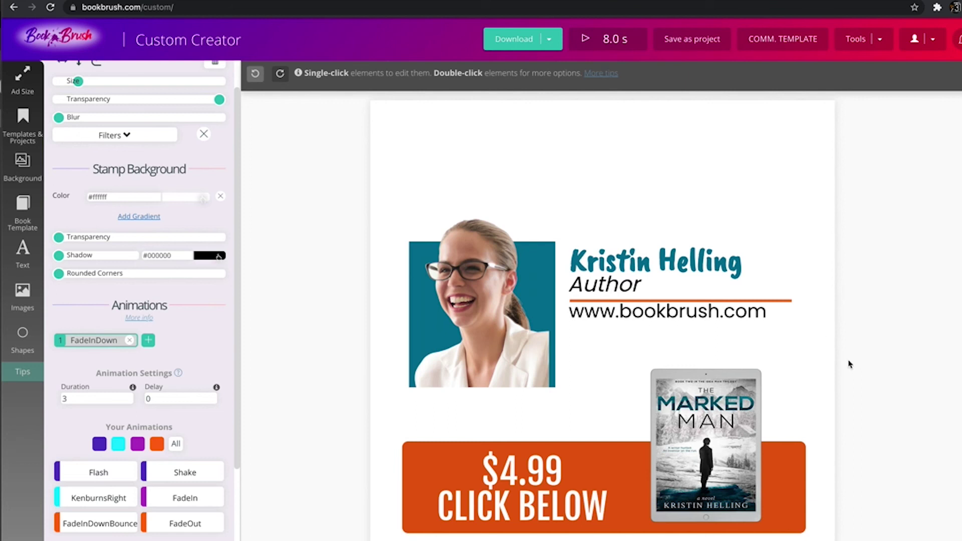
{"action": "left_click", "coordinate": [582, 39]}
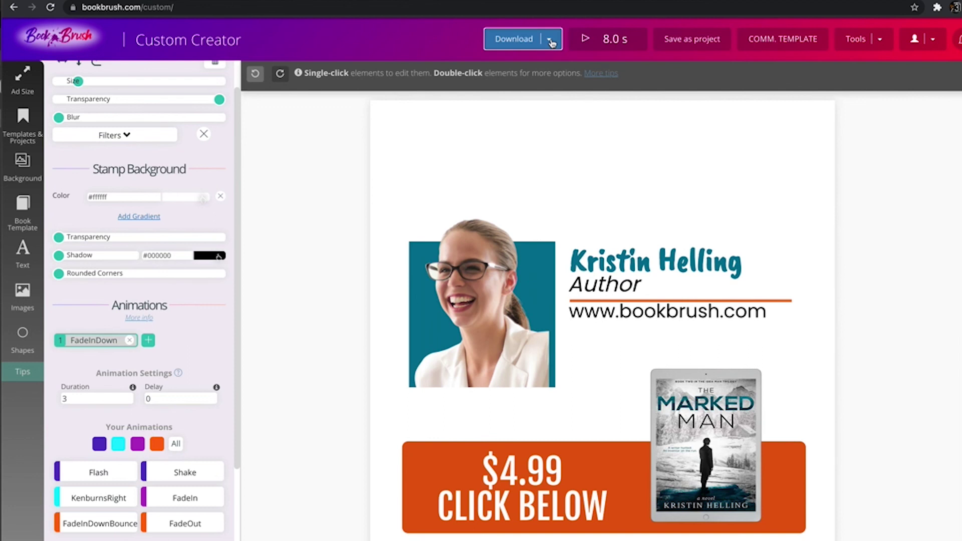
{"action": "left_click", "coordinate": [549, 39]}
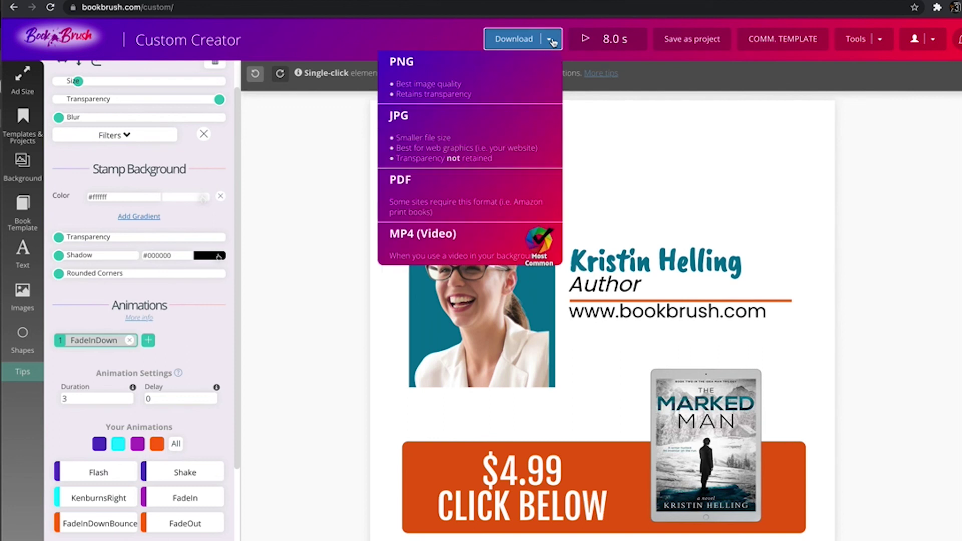
{"action": "left_click", "coordinate": [521, 233]}
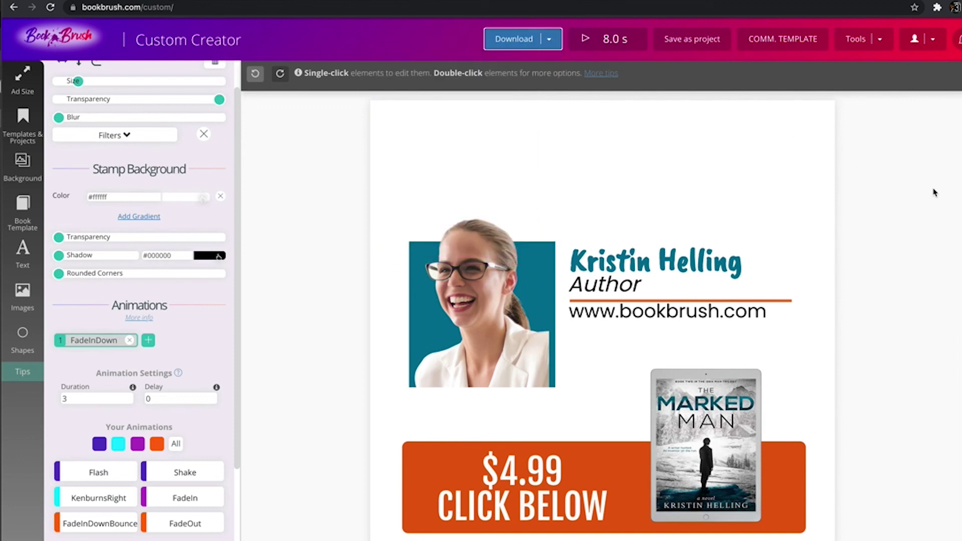